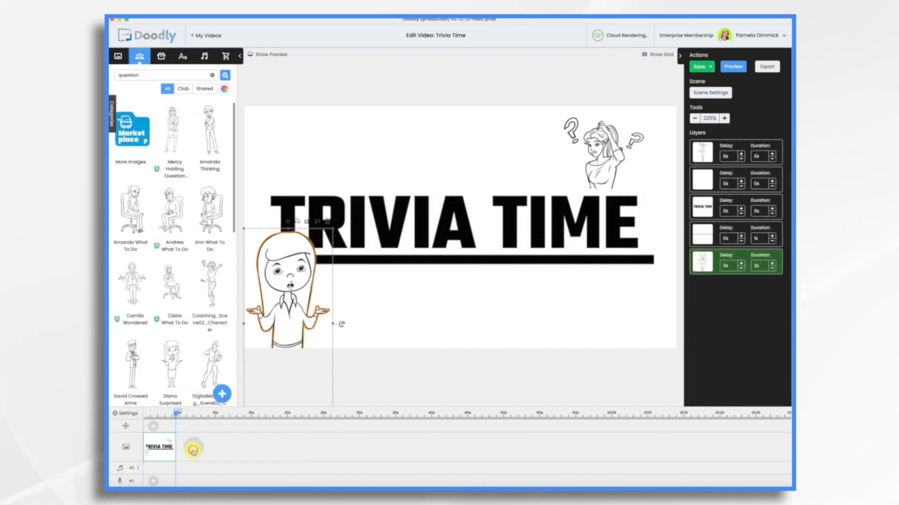
Add a new scene after the title scene and place a Teko Bold text object in it
{"action": "left_click", "coordinate": [193, 451]}
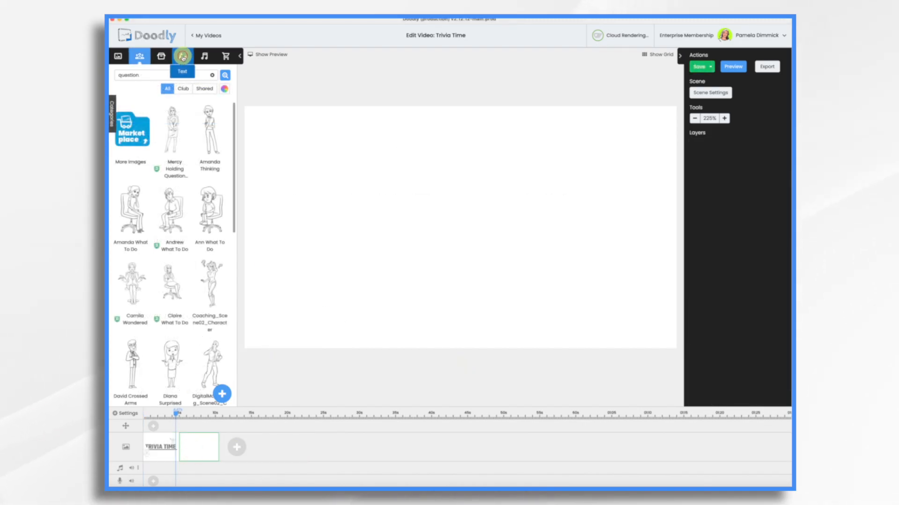
{"action": "left_click", "coordinate": [182, 57]}
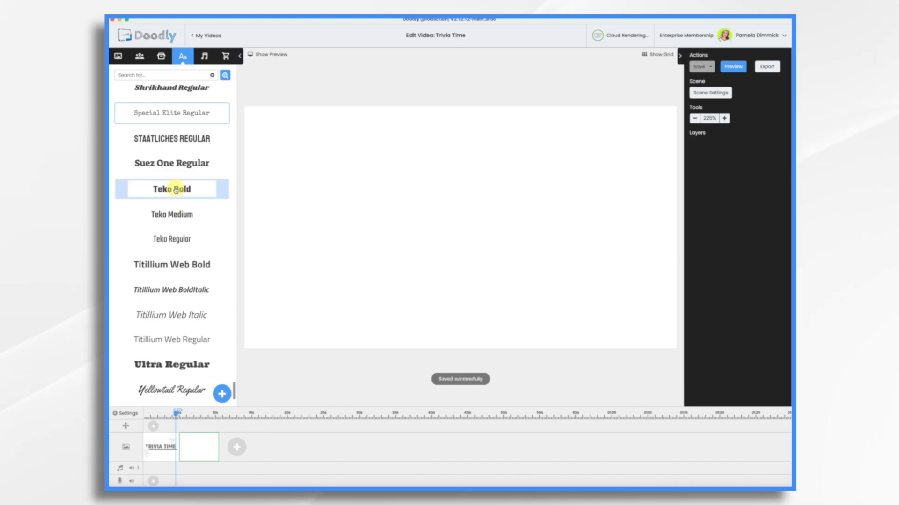
{"action": "left_click_drag", "start_coordinate": [176, 189], "coordinate": [442, 209]}
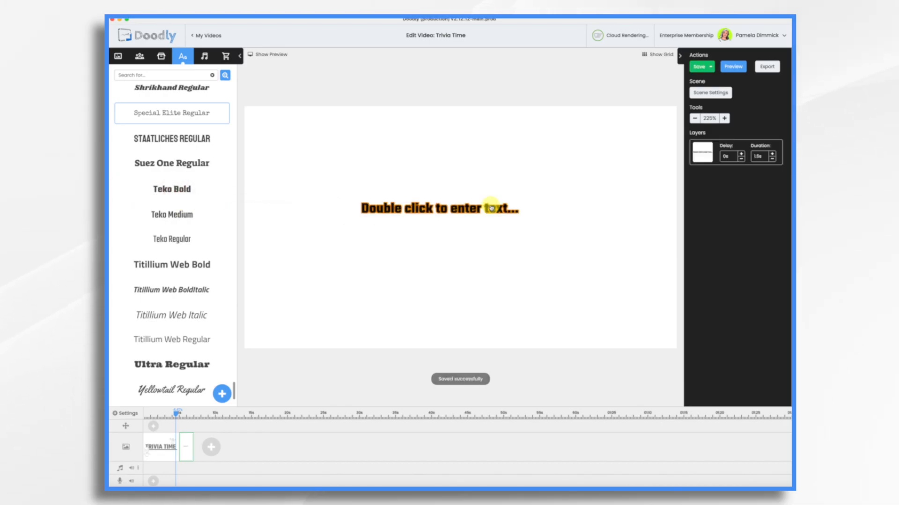
Replace the placeholder text with "Which animal can sleep for up to three years?" and turn on word wrap
{"action": "double_click", "coordinate": [435, 210]}
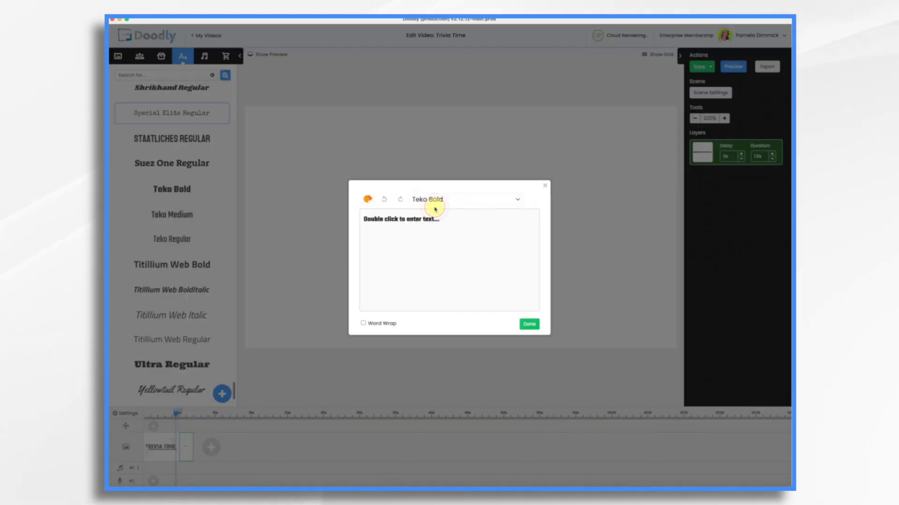
{"action": "triple_click", "coordinate": [447, 222]}
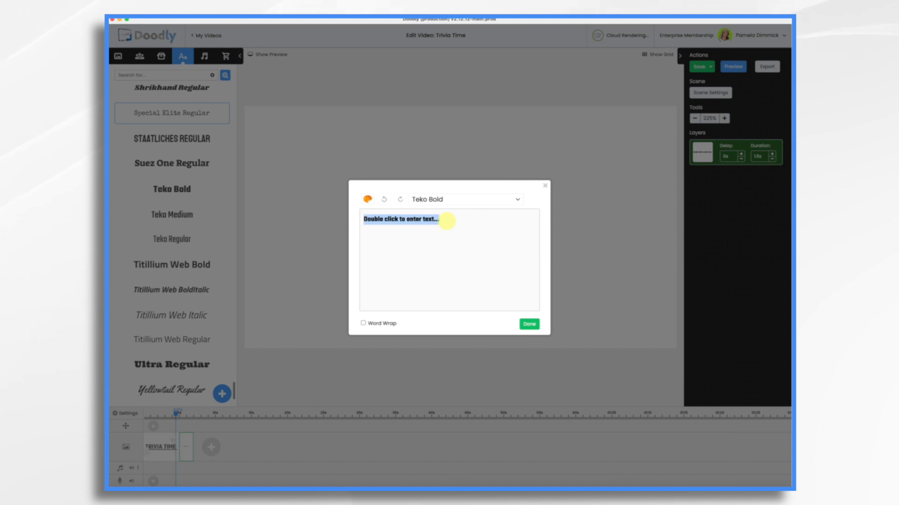
{"action": "type", "text": "Which animal can sleep for up to three years?"}
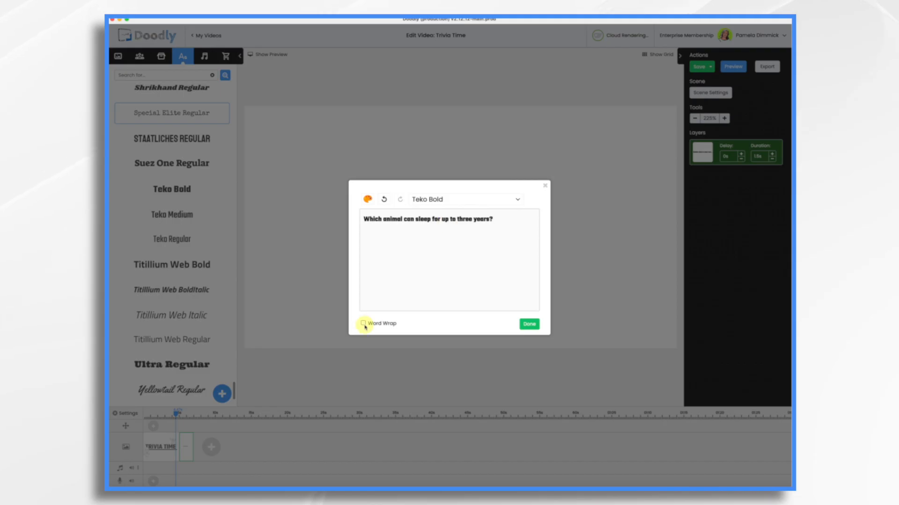
{"action": "left_click", "coordinate": [363, 324]}
{"action": "left_click", "coordinate": [529, 324]}
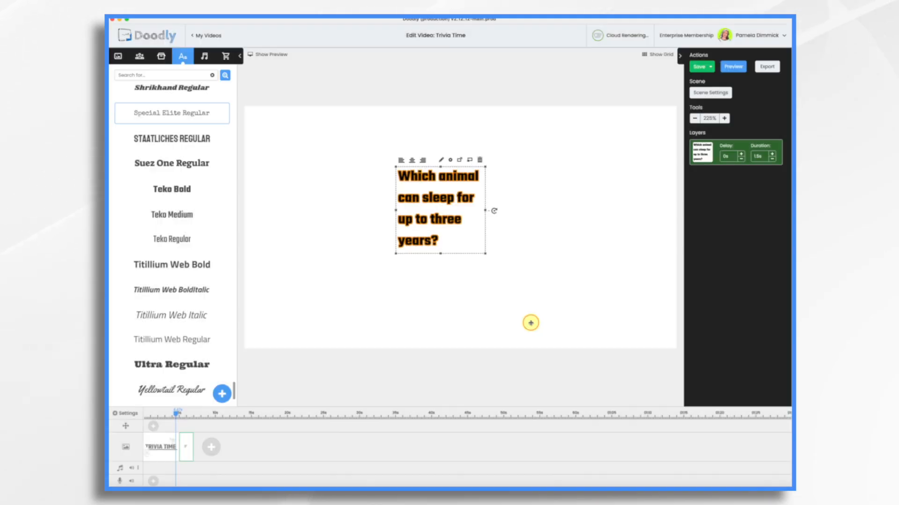
Widen and enlarge the question text to two centered lines in the middle of the canvas, and save the video
{"action": "left_click_drag", "start_coordinate": [488, 209], "coordinate": [566, 210]}
{"action": "left_click_drag", "start_coordinate": [396, 236], "coordinate": [289, 260]}
{"action": "left_click_drag", "start_coordinate": [416, 221], "coordinate": [459, 225]}
{"action": "left_click_drag", "start_coordinate": [322, 192], "coordinate": [293, 184]}
{"action": "left_click_drag", "start_coordinate": [599, 268], "coordinate": [621, 275]}
{"action": "left_click_drag", "start_coordinate": [472, 206], "coordinate": [475, 206]}
{"action": "left_click", "coordinate": [549, 143]}
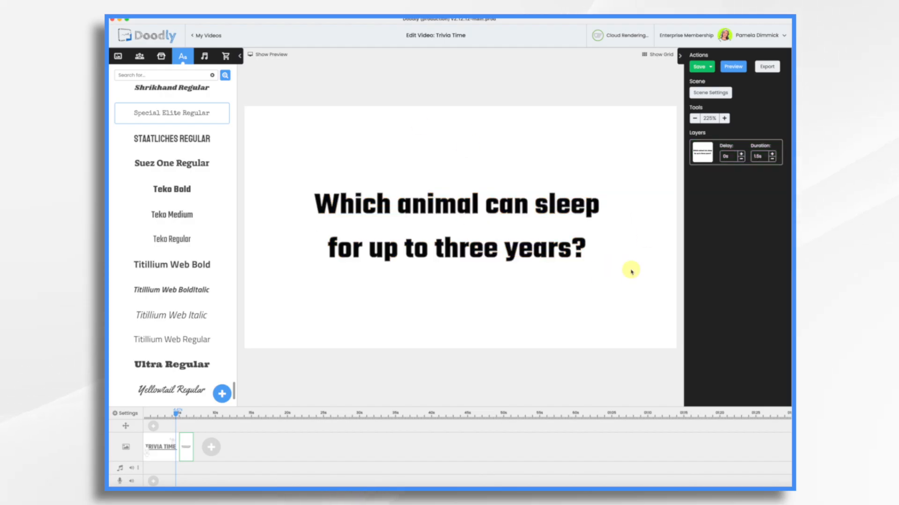
{"action": "key", "text": "super+s"}
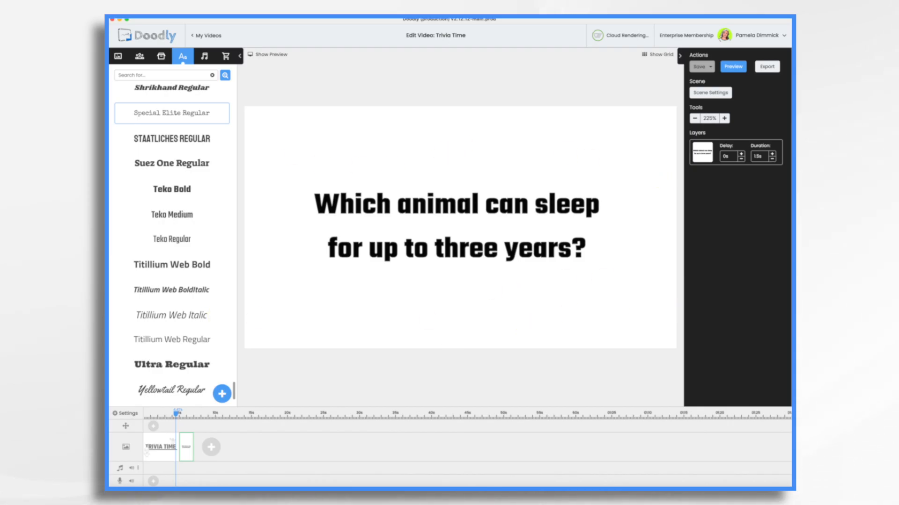
Import the Body Parts 1–4, States 1–4 and Animals 1–5 PNG files from the Desktop as new props
{"action": "left_click", "coordinate": [159, 56]}
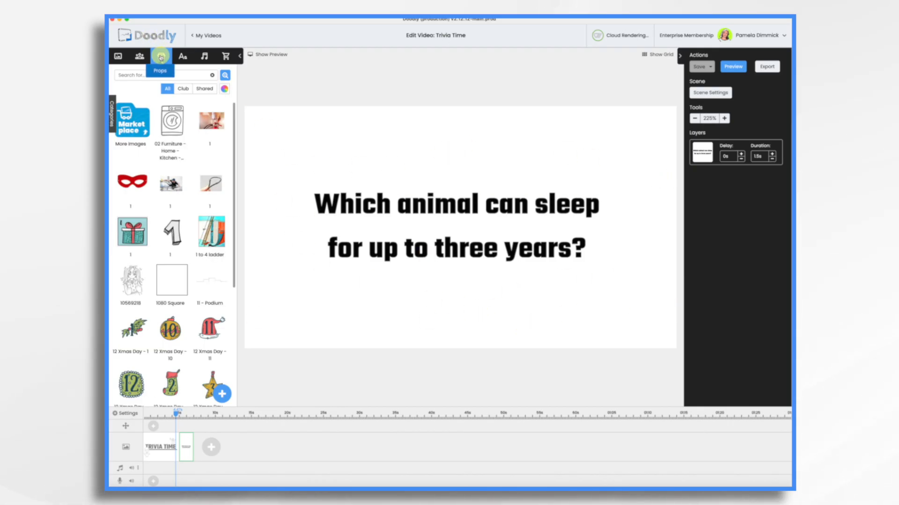
{"action": "left_click", "coordinate": [222, 394]}
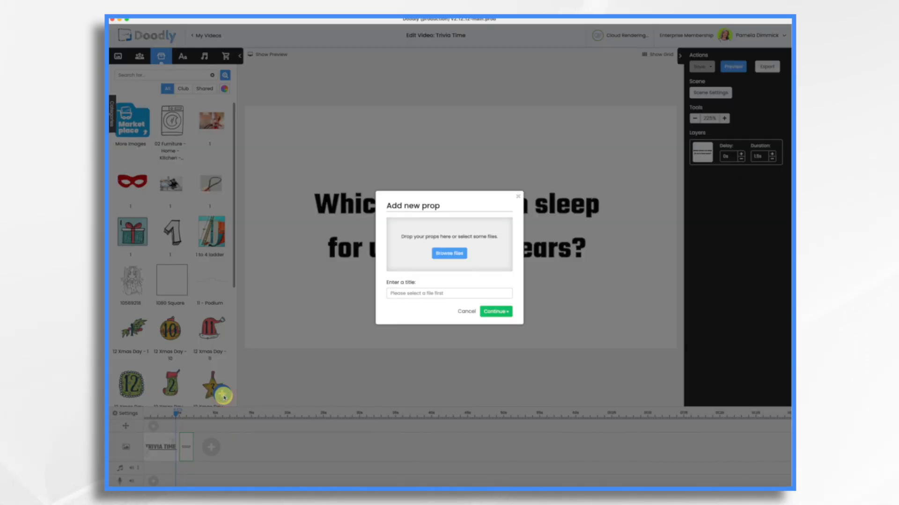
{"action": "left_click", "coordinate": [457, 257]}
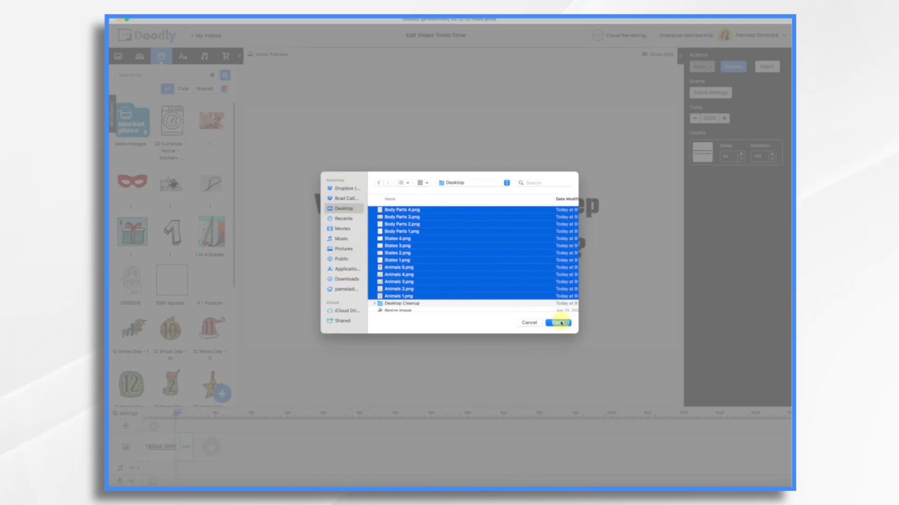
{"action": "left_click", "coordinate": [560, 324]}
{"action": "scroll", "coordinate": [478, 280], "scroll_direction": "down", "scroll_amount": 10}
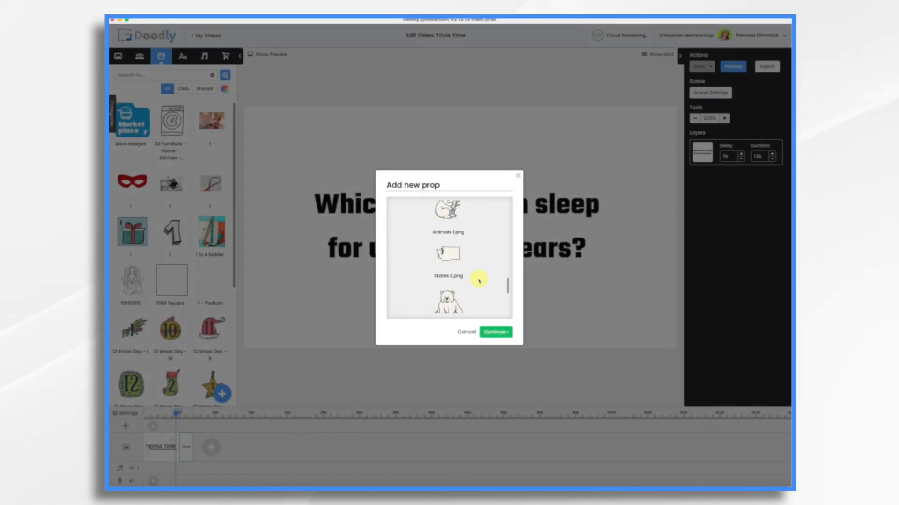
{"action": "left_click", "coordinate": [498, 333]}
Add the koala, sloth, bear and front-facing spiral snail (Animals 1, 5, 2 and 3) to the question scene
{"action": "left_click_drag", "start_coordinate": [172, 168], "coordinate": [330, 157]}
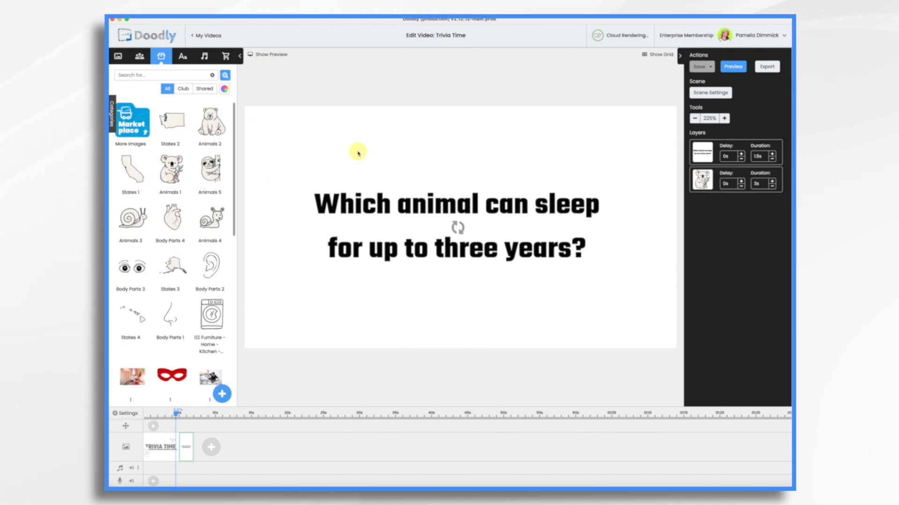
{"action": "left_click_drag", "start_coordinate": [212, 169], "coordinate": [557, 297]}
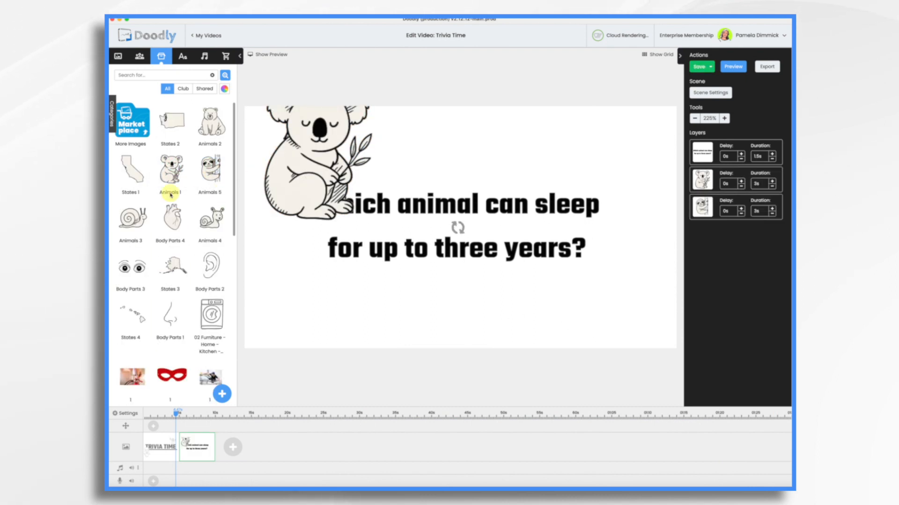
{"action": "left_click_drag", "start_coordinate": [212, 121], "coordinate": [333, 280]}
{"action": "left_click_drag", "start_coordinate": [131, 218], "coordinate": [456, 295]}
Shrink the four animals together and arrange them around the question: koala upper left, bear upper right, snail lower left, sloth lower right
{"action": "left_click", "coordinate": [511, 291]}
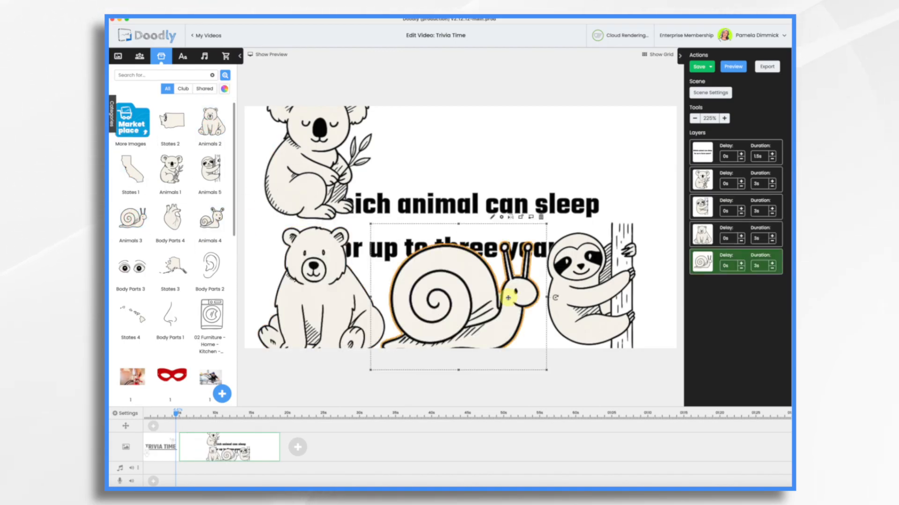
{"action": "left_click", "coordinate": [319, 300], "text": "shift"}
{"action": "left_click", "coordinate": [581, 290], "text": "shift"}
{"action": "left_click", "coordinate": [304, 169], "text": "shift"}
{"action": "left_click_drag", "start_coordinate": [651, 226], "coordinate": [474, 226]}
{"action": "left_click_drag", "start_coordinate": [356, 251], "coordinate": [387, 306]}
{"action": "left_click", "coordinate": [539, 299]}
{"action": "left_click_drag", "start_coordinate": [313, 301], "coordinate": [603, 164]}
{"action": "left_click_drag", "start_coordinate": [326, 224], "coordinate": [292, 170]}
{"action": "left_click", "coordinate": [464, 288]}
Preview the question scene to check its drawing animation
{"action": "right_click", "coordinate": [243, 449]}
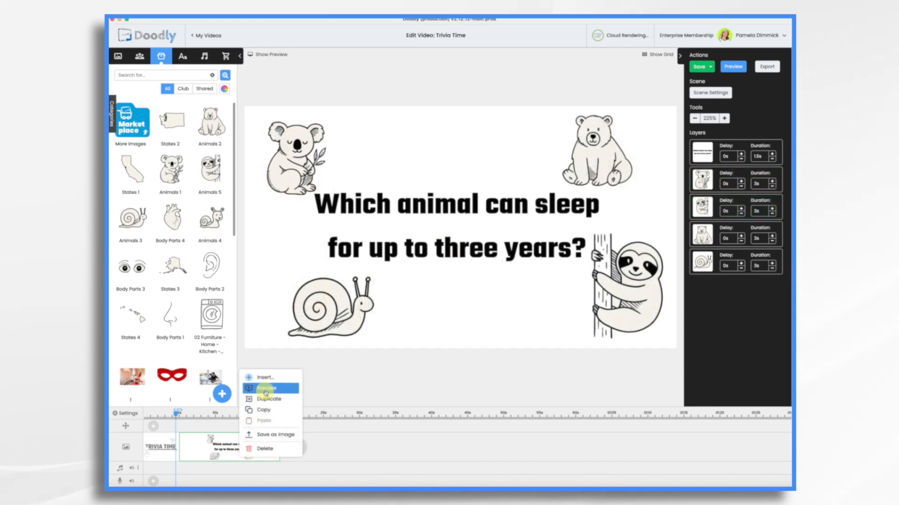
{"action": "left_click", "coordinate": [265, 390]}
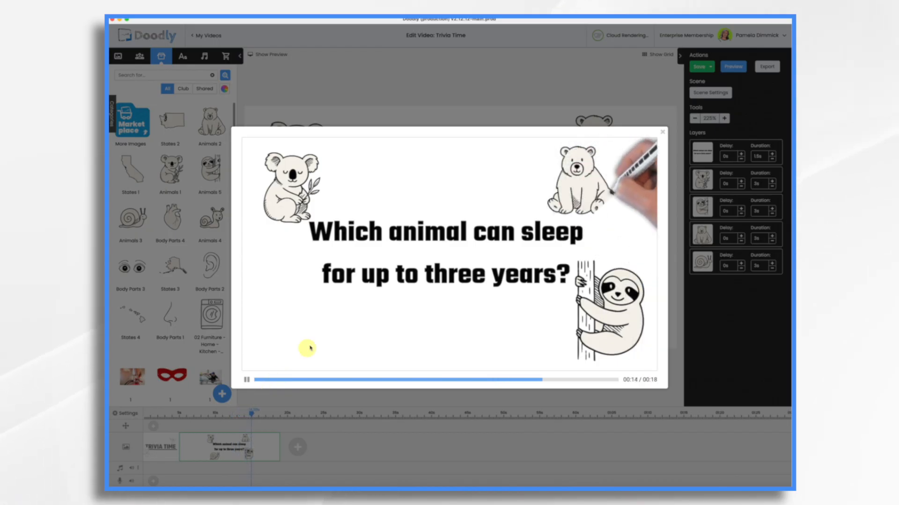
{"action": "left_click", "coordinate": [663, 133]}
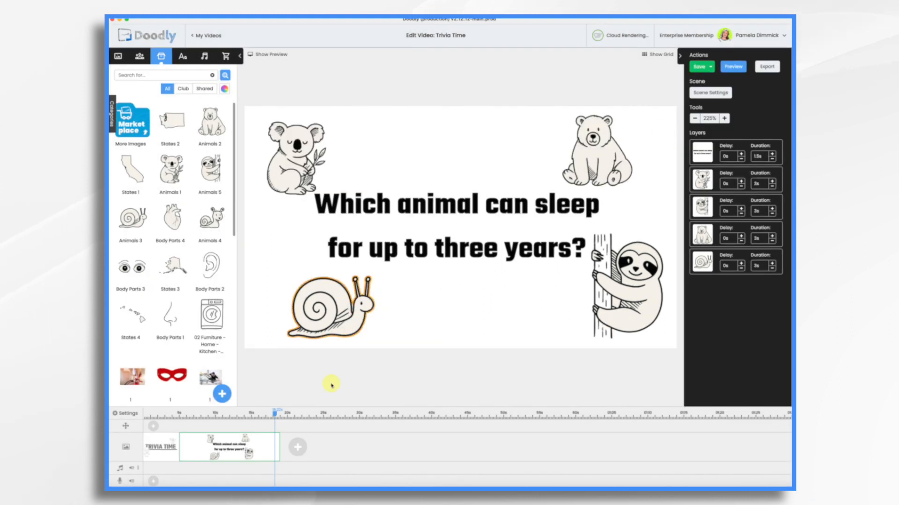
Set the question text layer's duration to 4 seconds
{"action": "left_click", "coordinate": [773, 153]}
{"action": "left_click", "coordinate": [772, 153]}
{"action": "left_click", "coordinate": [772, 153]}
{"action": "left_click", "coordinate": [772, 153]}
{"action": "left_click", "coordinate": [772, 153]}
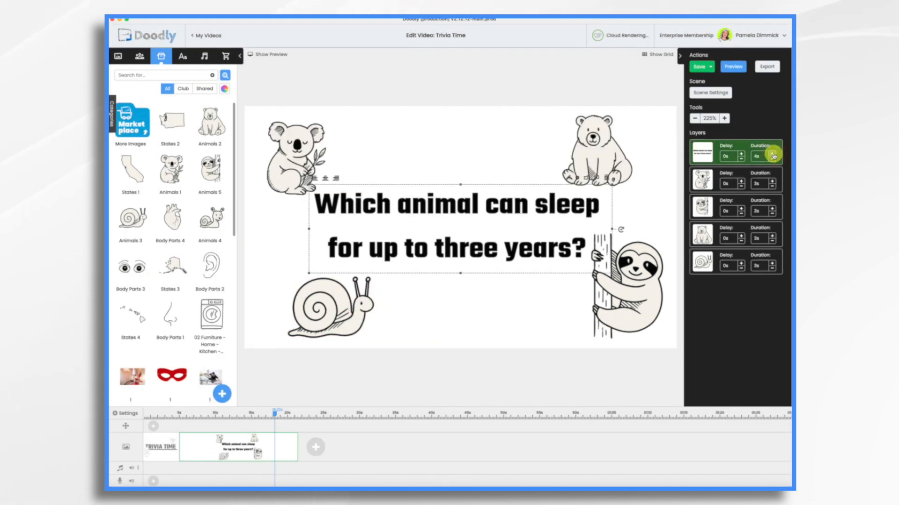
Set the koala layer's duration to 0.5 seconds
{"action": "left_click", "coordinate": [773, 188]}
{"action": "left_click", "coordinate": [773, 189]}
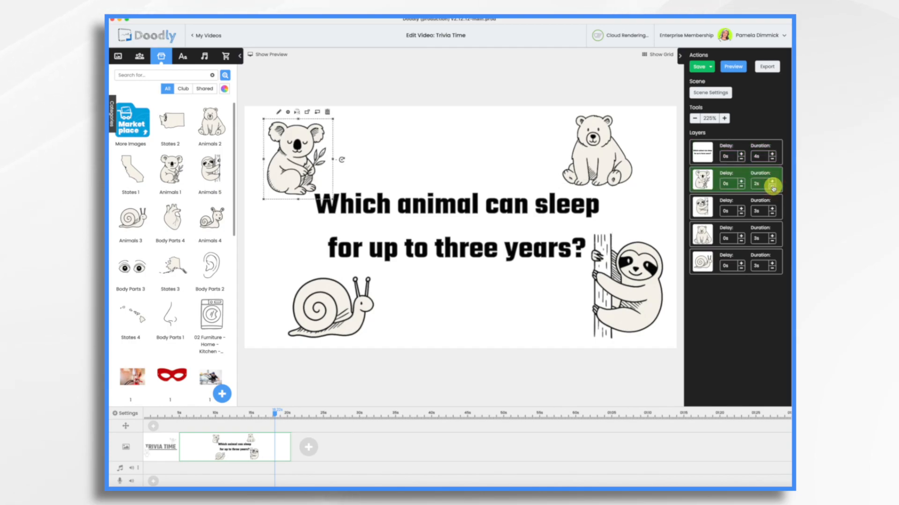
{"action": "left_click", "coordinate": [772, 188]}
{"action": "left_click", "coordinate": [772, 188]}
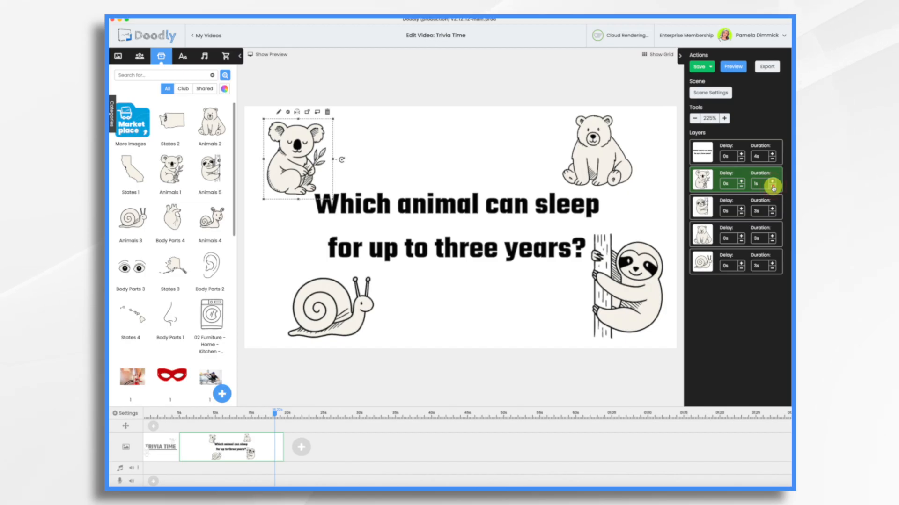
{"action": "left_click", "coordinate": [773, 188]}
Shorten the durations of the sloth, bear and snail layers to 0.5 seconds each
{"action": "left_click", "coordinate": [772, 214]}
{"action": "left_click", "coordinate": [773, 214]}
{"action": "left_click", "coordinate": [772, 214]}
{"action": "left_click", "coordinate": [773, 241]}
{"action": "left_click", "coordinate": [773, 241]}
{"action": "left_click", "coordinate": [773, 241]}
{"action": "left_click", "coordinate": [772, 269]}
{"action": "left_click", "coordinate": [772, 269]}
{"action": "left_click", "coordinate": [772, 268]}
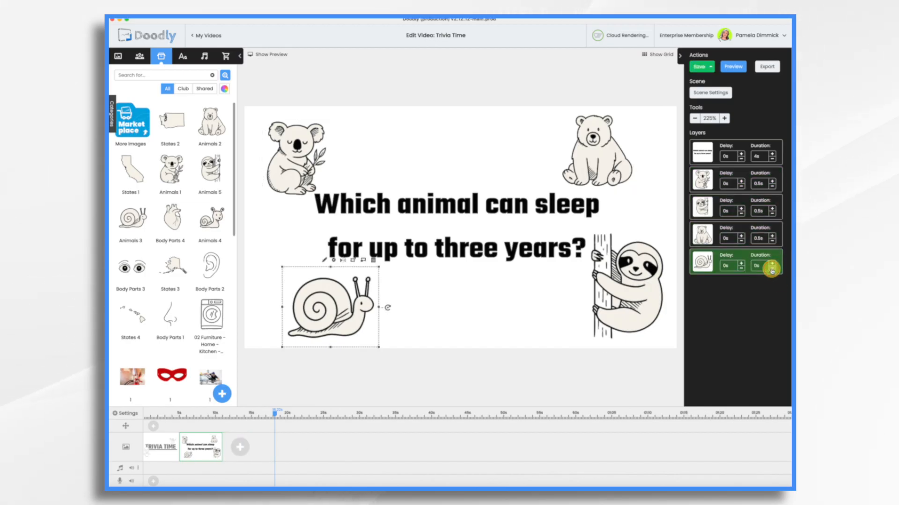
Change the snail's reveal mode to Fade and save the asset
{"action": "left_click", "coordinate": [324, 260]}
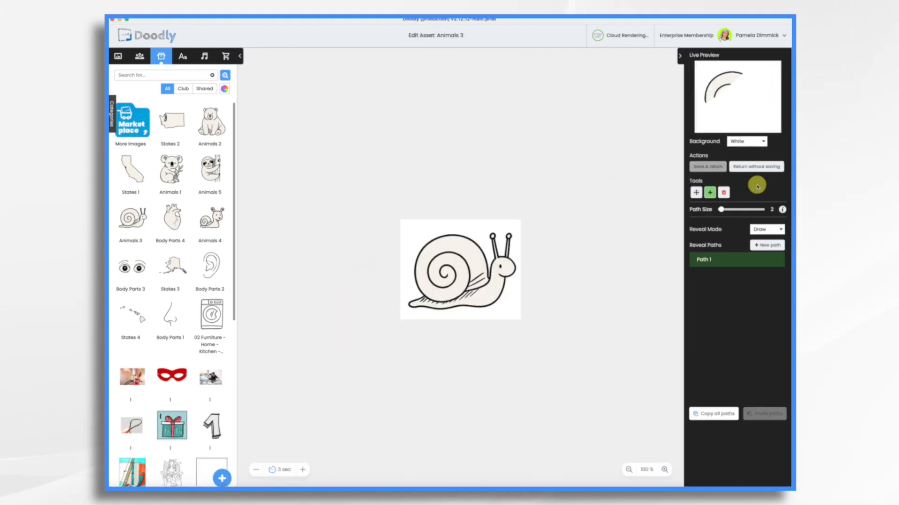
{"action": "left_click", "coordinate": [765, 230]}
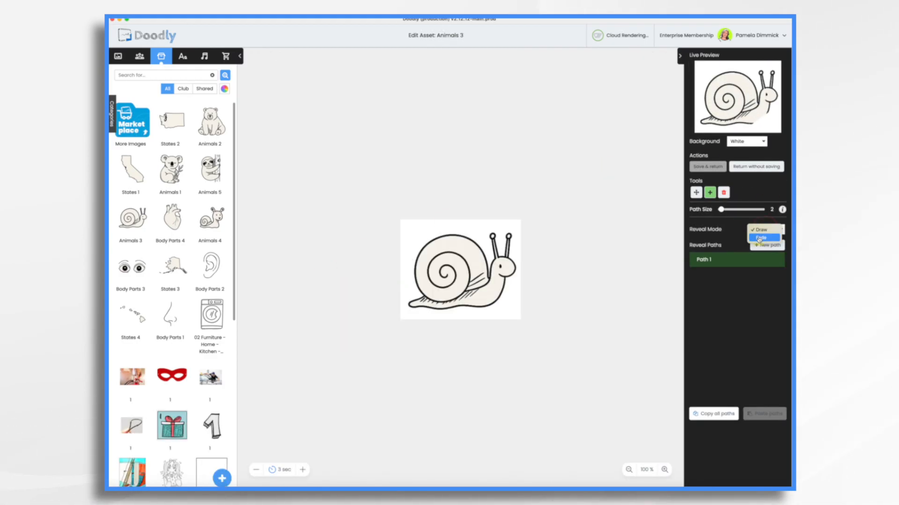
{"action": "left_click", "coordinate": [759, 239]}
{"action": "left_click", "coordinate": [713, 170]}
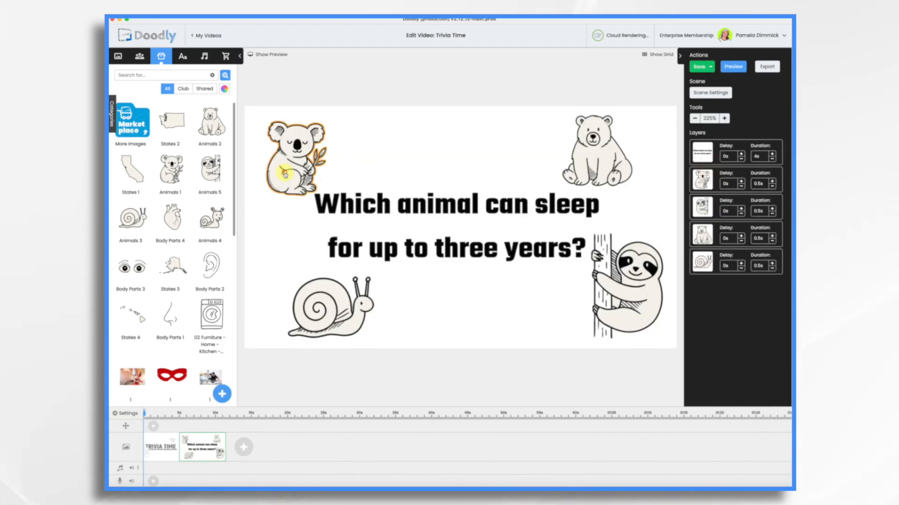
Change the koala's reveal mode to Fade and save the asset
{"action": "left_click", "coordinate": [285, 174]}
{"action": "left_click", "coordinate": [278, 114]}
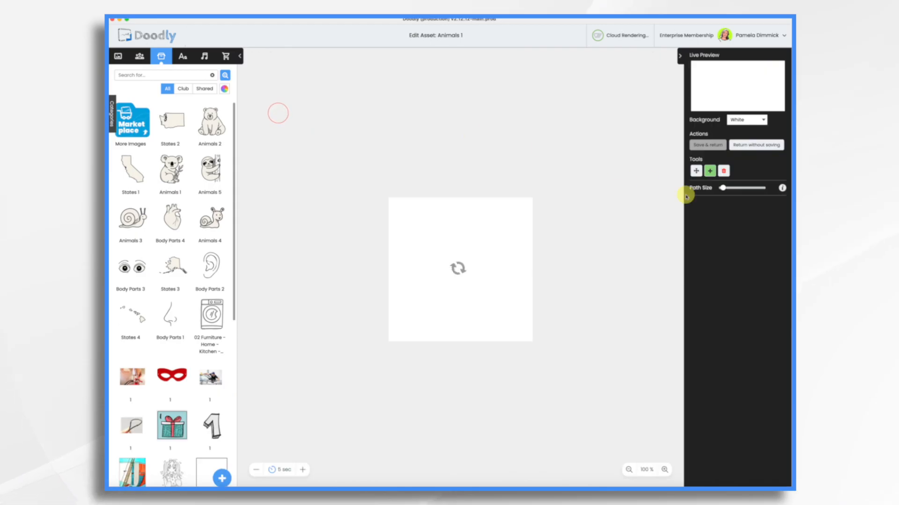
{"action": "left_click", "coordinate": [773, 230]}
{"action": "left_click", "coordinate": [762, 238]}
{"action": "left_click", "coordinate": [704, 165]}
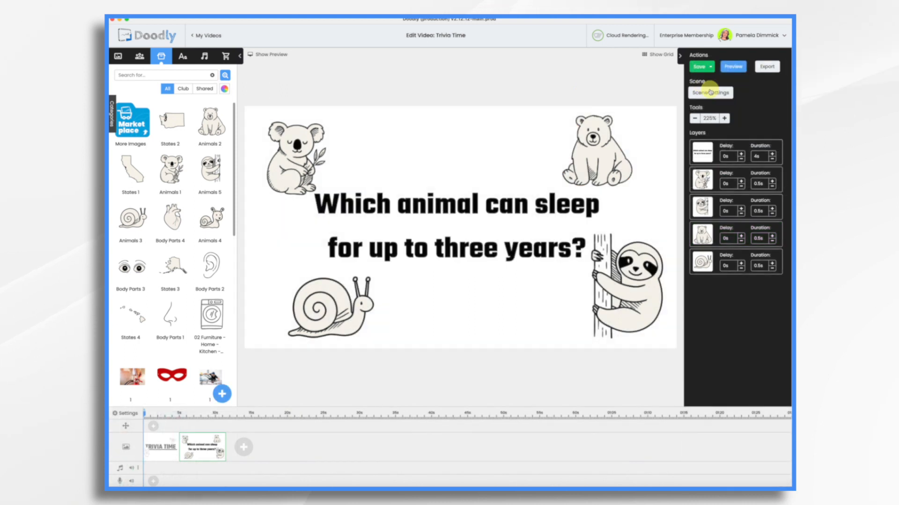
Increase the extra time at the end of the question scene and apply the scene settings
{"action": "left_click", "coordinate": [713, 92]}
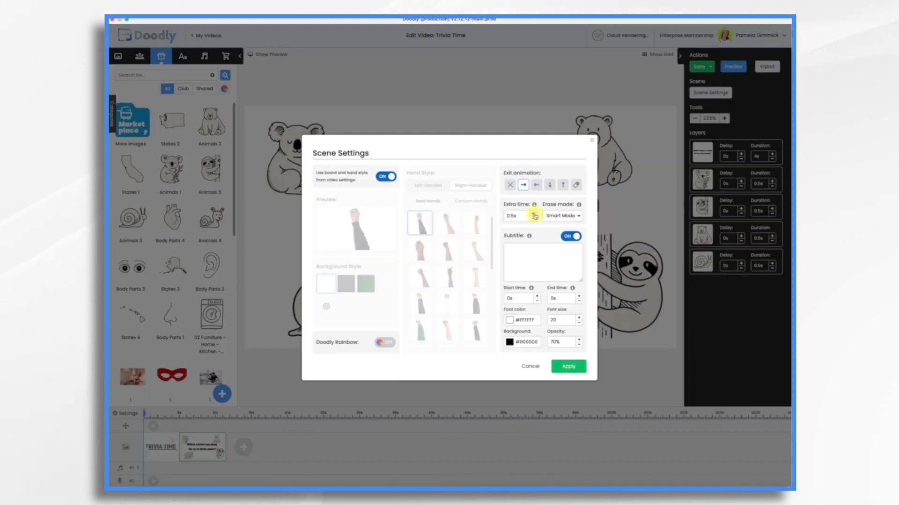
{"action": "left_click", "coordinate": [533, 213]}
{"action": "left_click", "coordinate": [571, 368]}
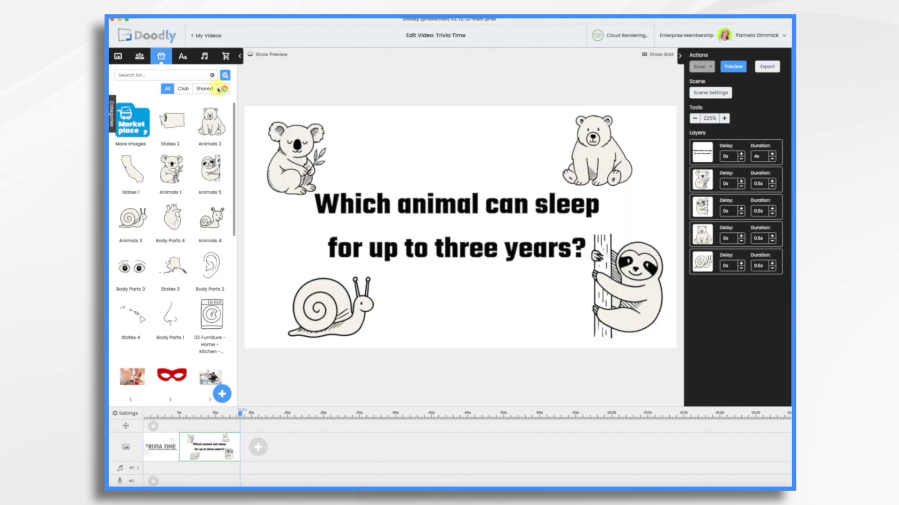
Add an Architects Daughter text label reading "Koala" to the question scene
{"action": "left_click", "coordinate": [182, 57]}
{"action": "left_click_drag", "start_coordinate": [381, 153], "coordinate": [402, 151]}
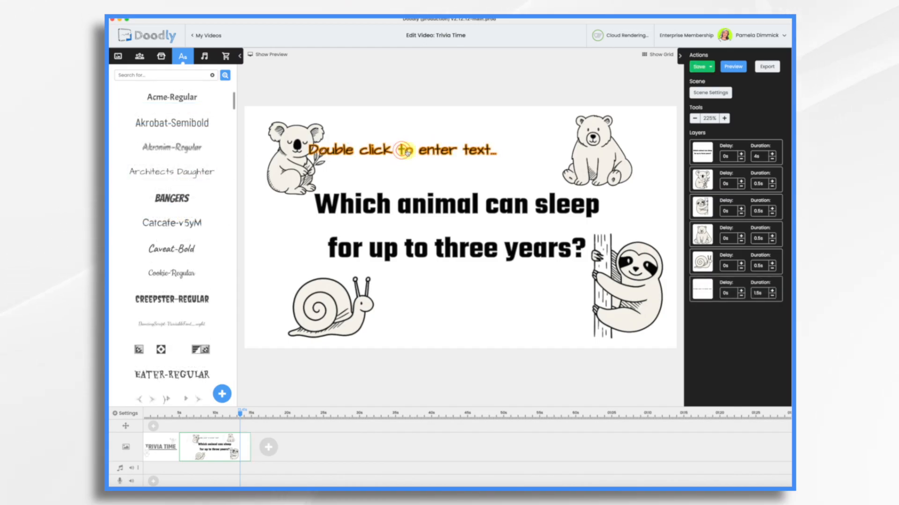
{"action": "double_click", "coordinate": [401, 150]}
{"action": "triple_click", "coordinate": [464, 218]}
{"action": "type", "text": "Koala"}
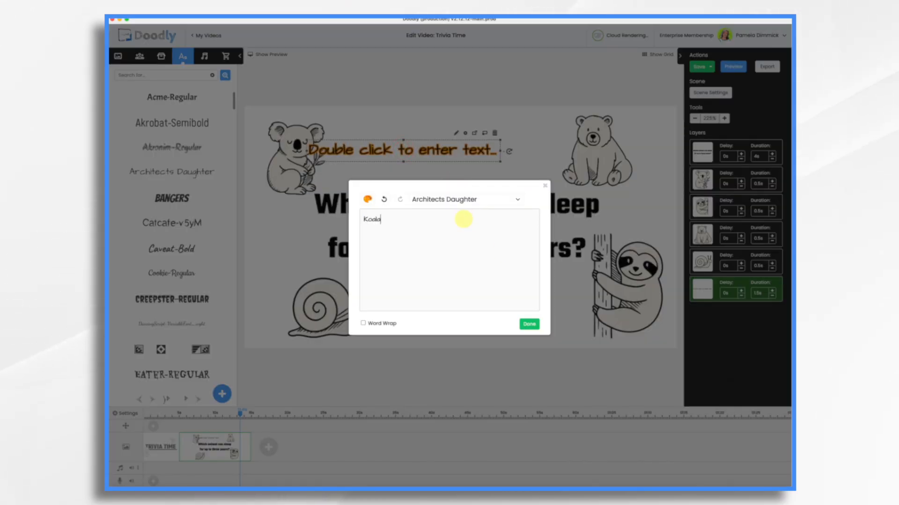
{"action": "left_click", "coordinate": [529, 323]}
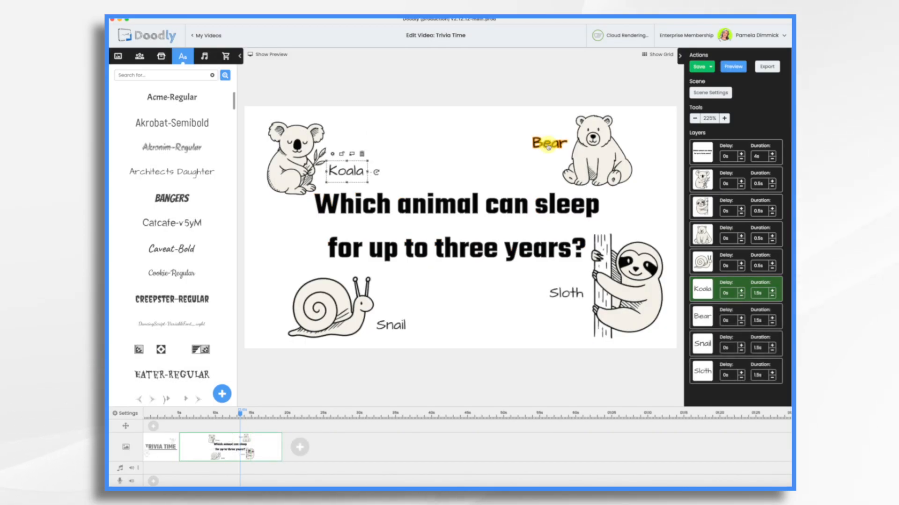
Recolour the Koala, Bear, Sloth and Snail text labels together to blue #4A90E2 and save the video
{"action": "left_click", "coordinate": [548, 146], "text": "shift"}
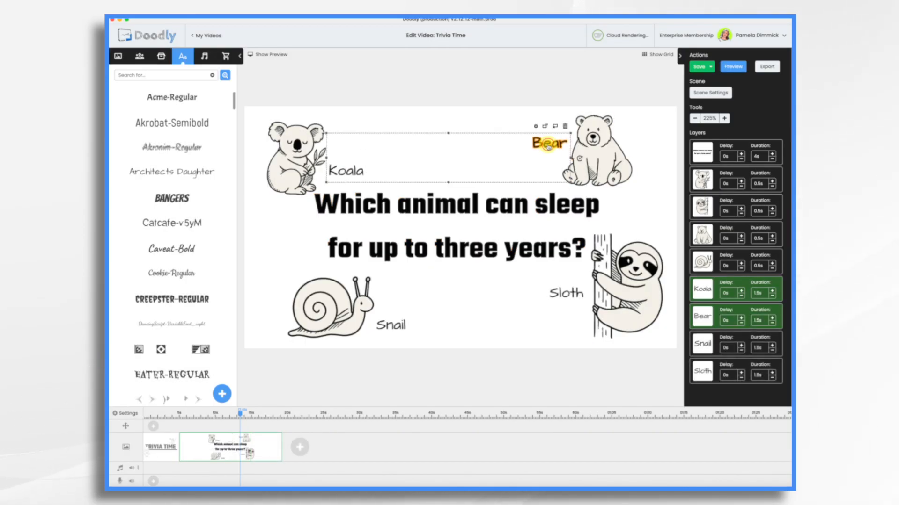
{"action": "left_click", "coordinate": [568, 294], "text": "shift"}
{"action": "left_click", "coordinate": [396, 328], "text": "shift"}
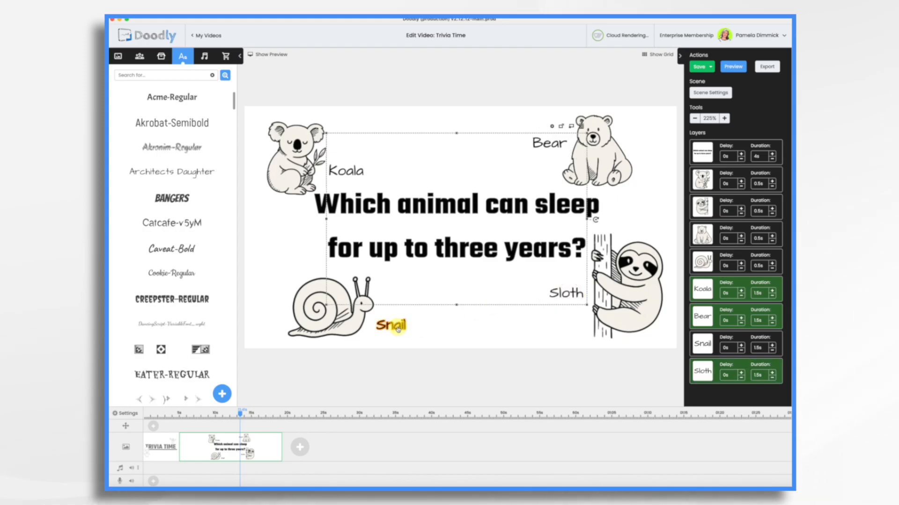
{"action": "left_click", "coordinate": [398, 327], "text": "shift"}
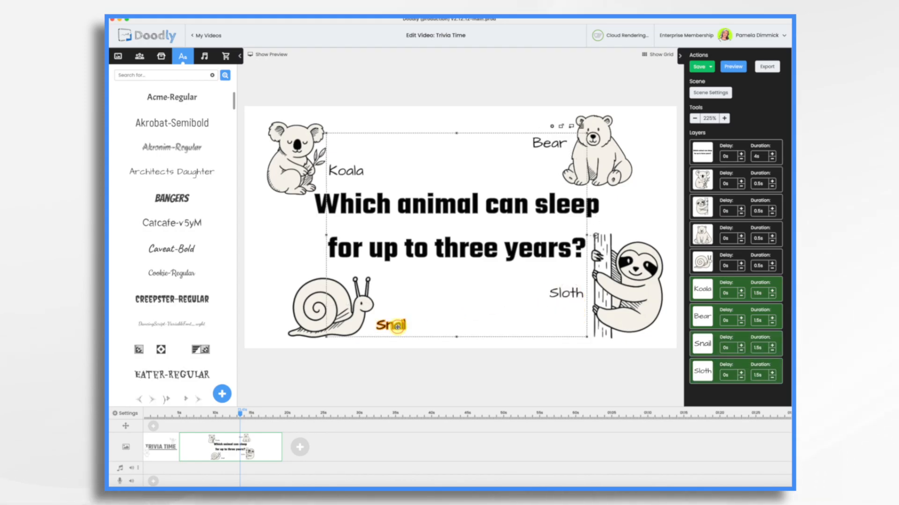
{"action": "left_click", "coordinate": [552, 127]}
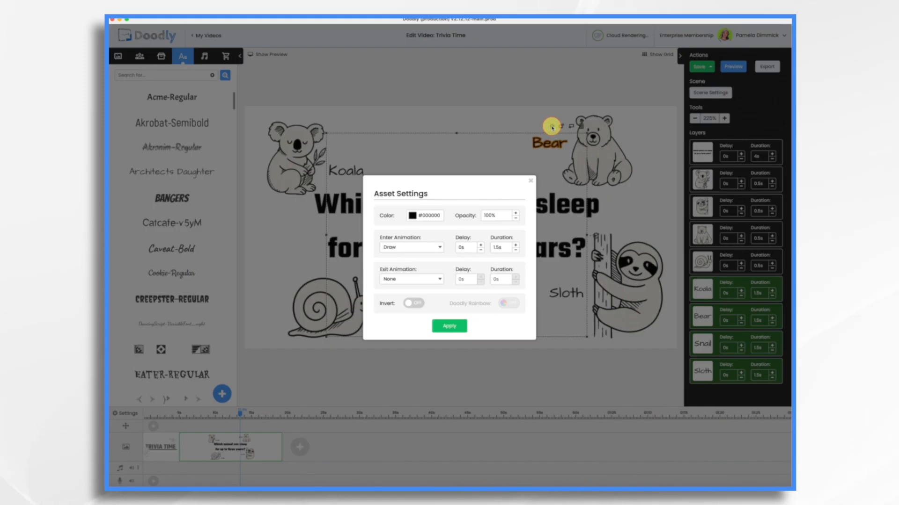
{"action": "left_click", "coordinate": [413, 215]}
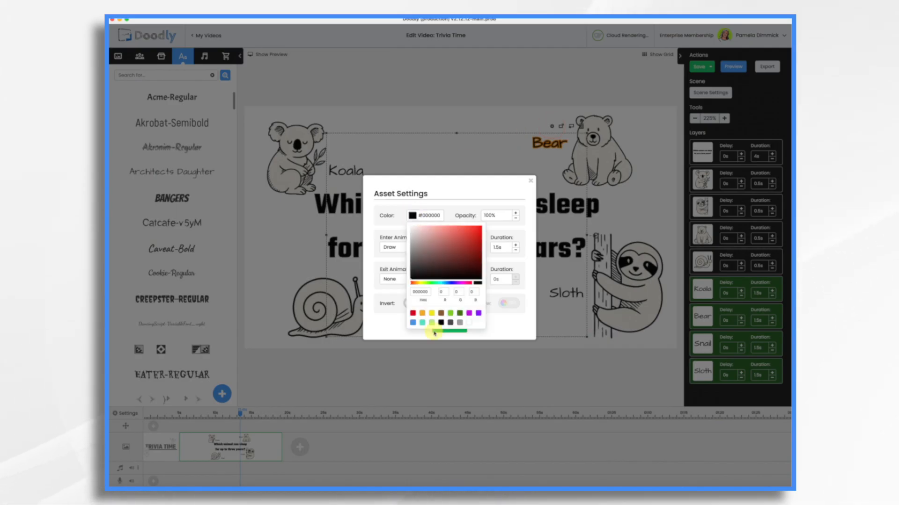
{"action": "left_click", "coordinate": [413, 323]}
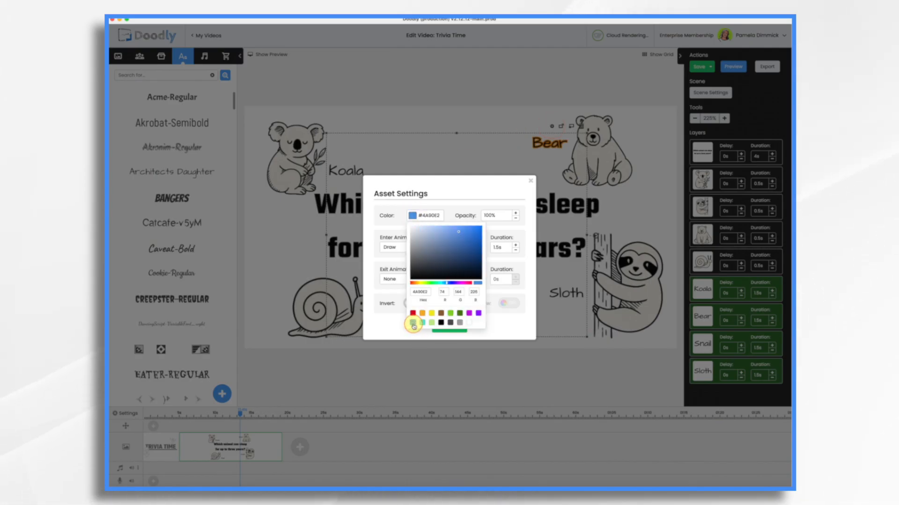
{"action": "left_click", "coordinate": [405, 330]}
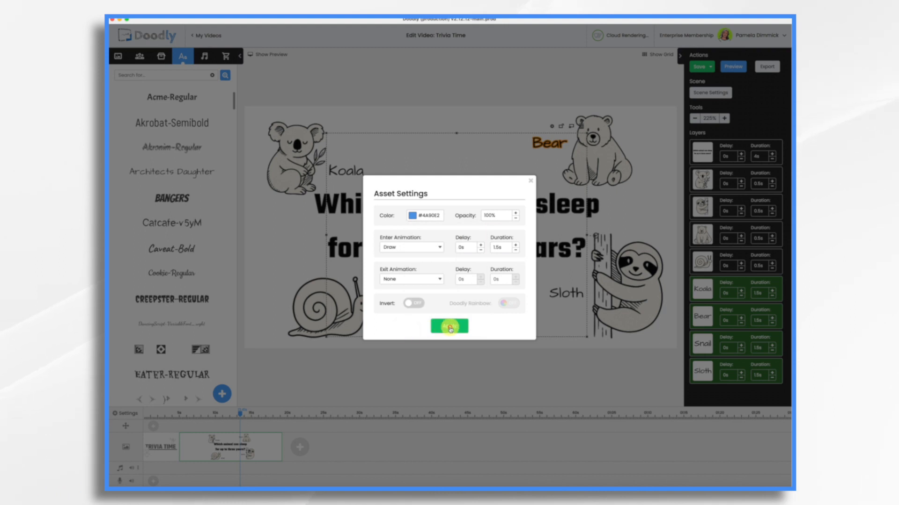
{"action": "left_click", "coordinate": [449, 328]}
{"action": "left_click", "coordinate": [476, 269]}
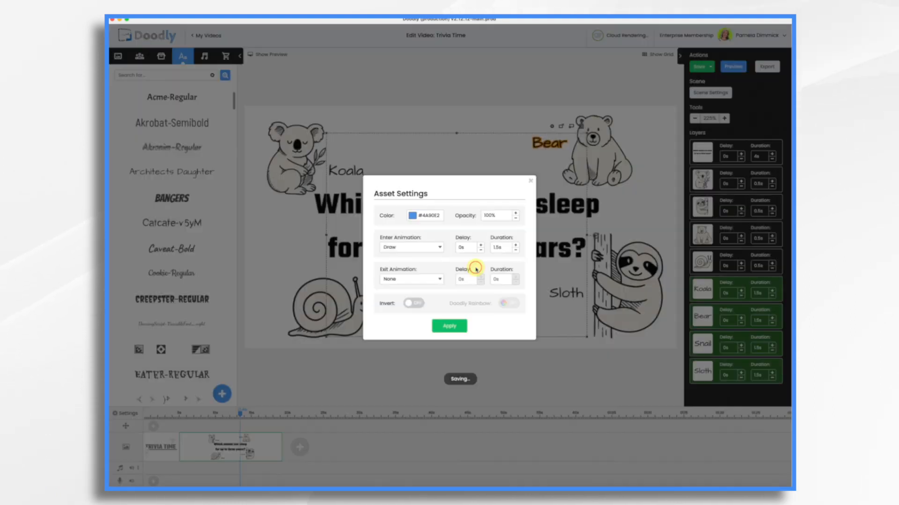
{"action": "left_click", "coordinate": [463, 367]}
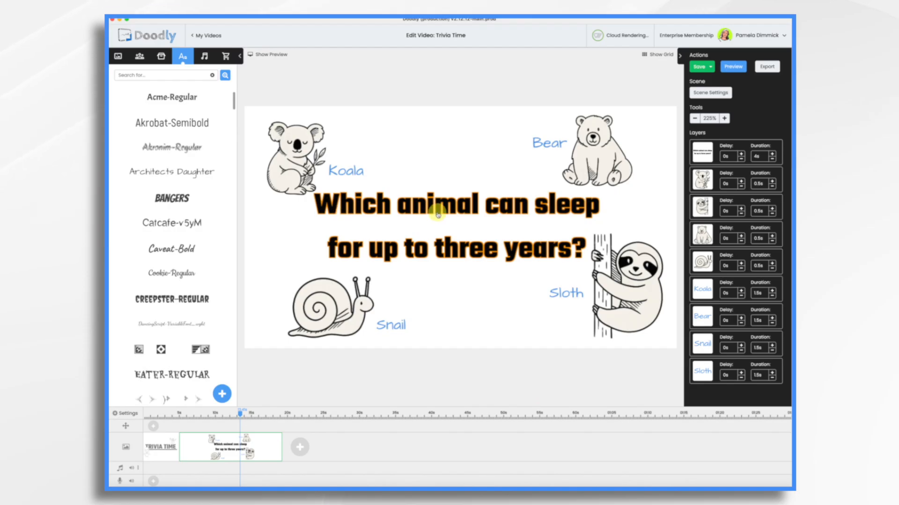
{"action": "key", "text": "super+s"}
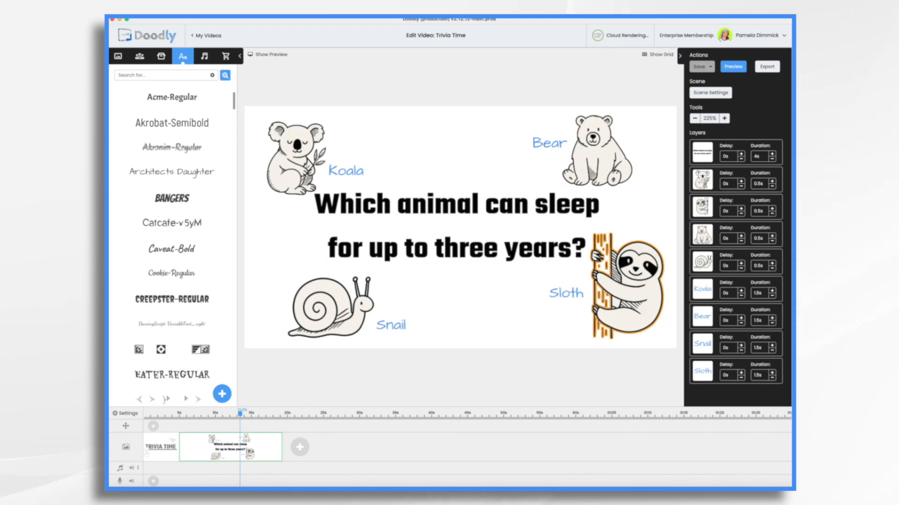
{"action": "left_click", "coordinate": [569, 401]}
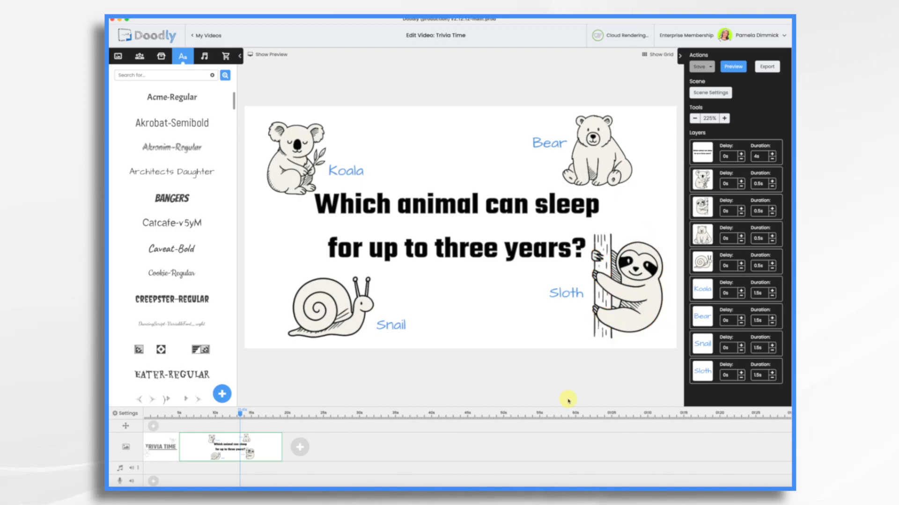
{"action": "left_click", "coordinate": [301, 450]}
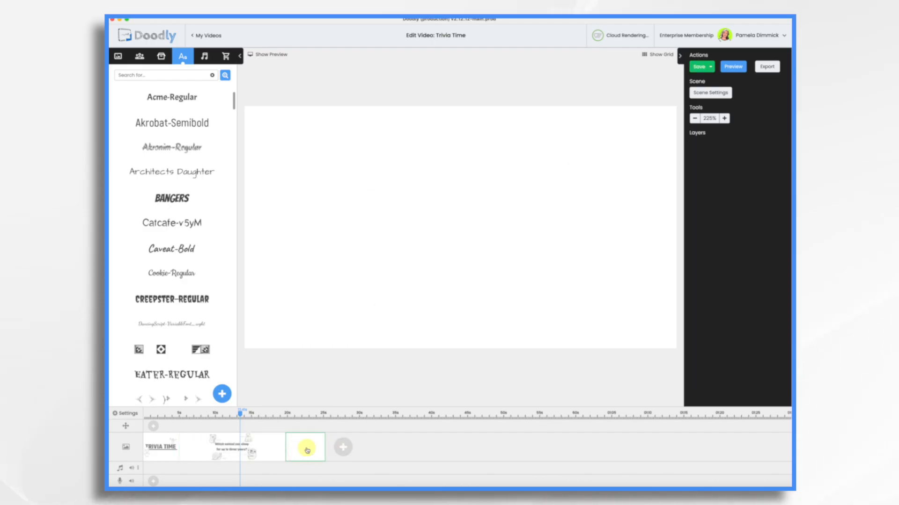
{"action": "right_click", "coordinate": [307, 450]}
{"action": "left_click", "coordinate": [332, 442]}
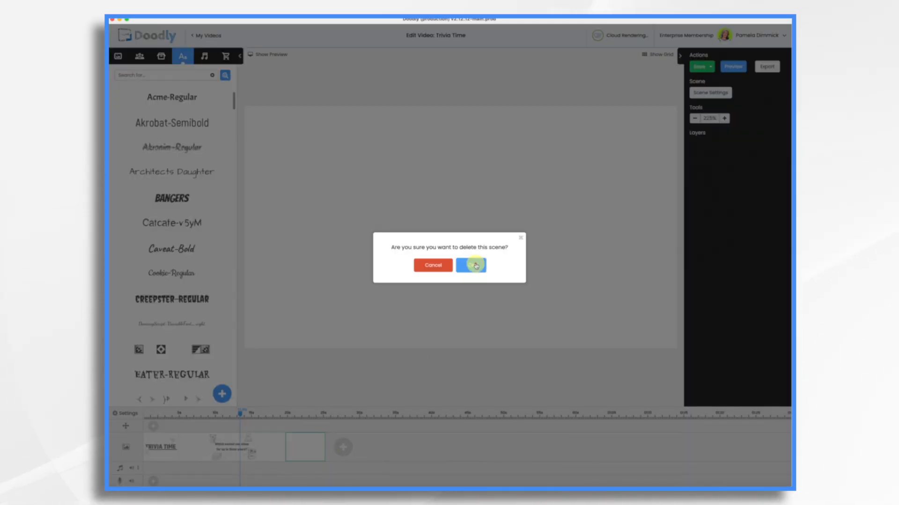
{"action": "left_click", "coordinate": [475, 266]}
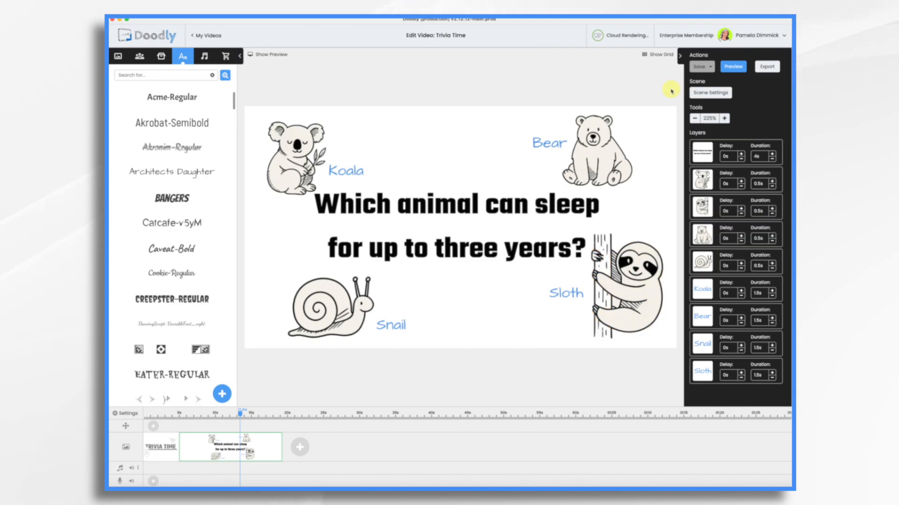
Export the Trivia Time video and return to the project list, saving the unsaved changes
{"action": "left_click", "coordinate": [766, 68]}
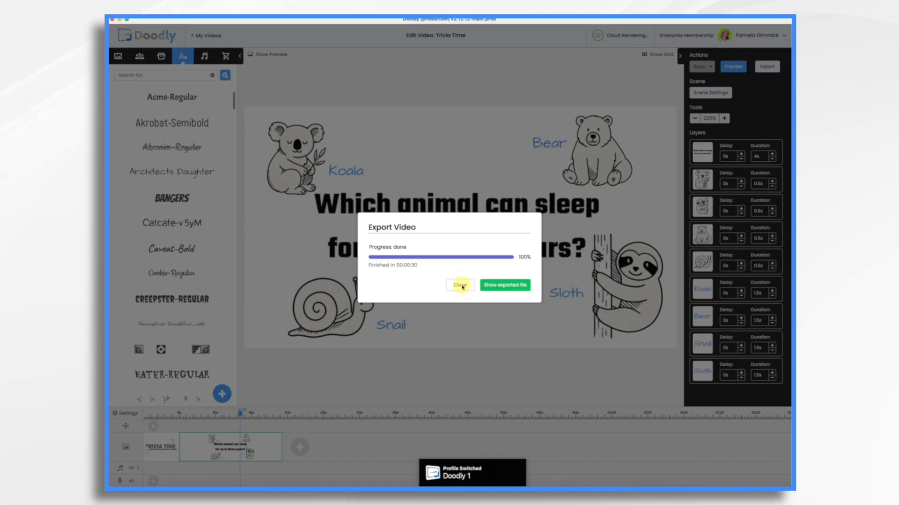
{"action": "left_click", "coordinate": [460, 286]}
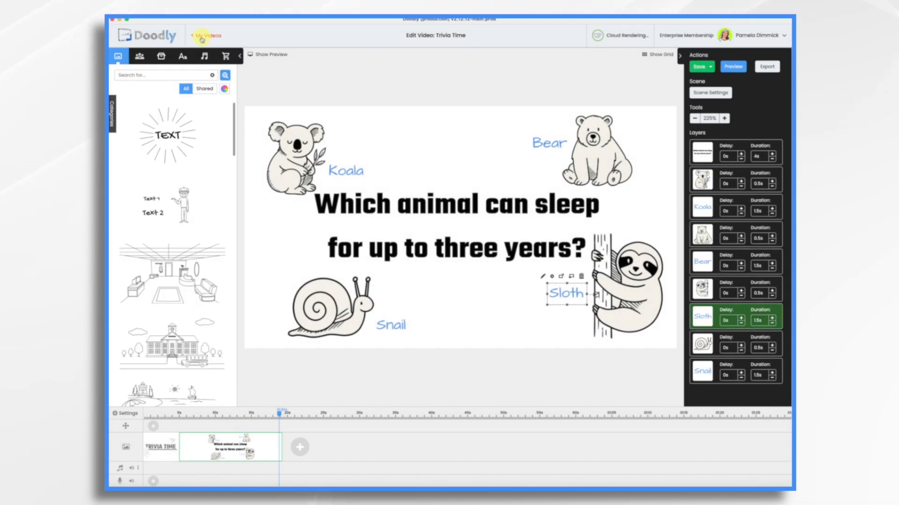
{"action": "left_click", "coordinate": [202, 38]}
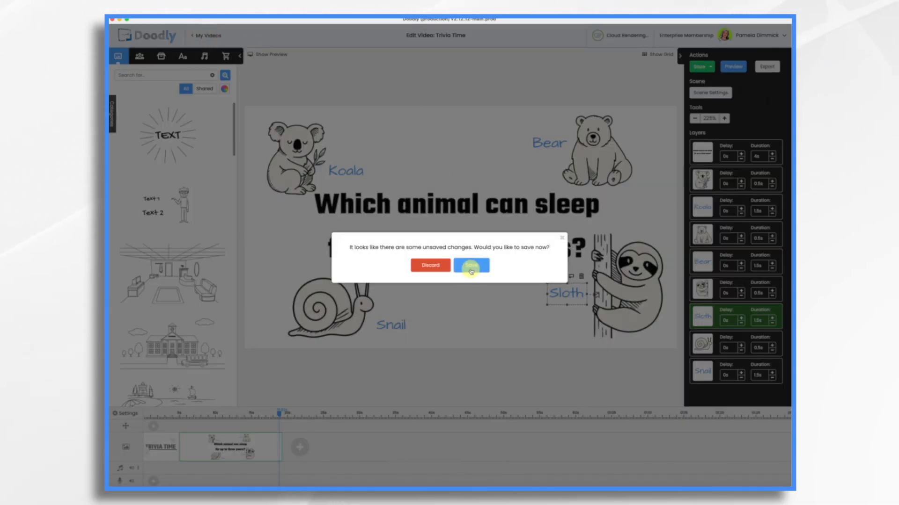
{"action": "left_click", "coordinate": [469, 265]}
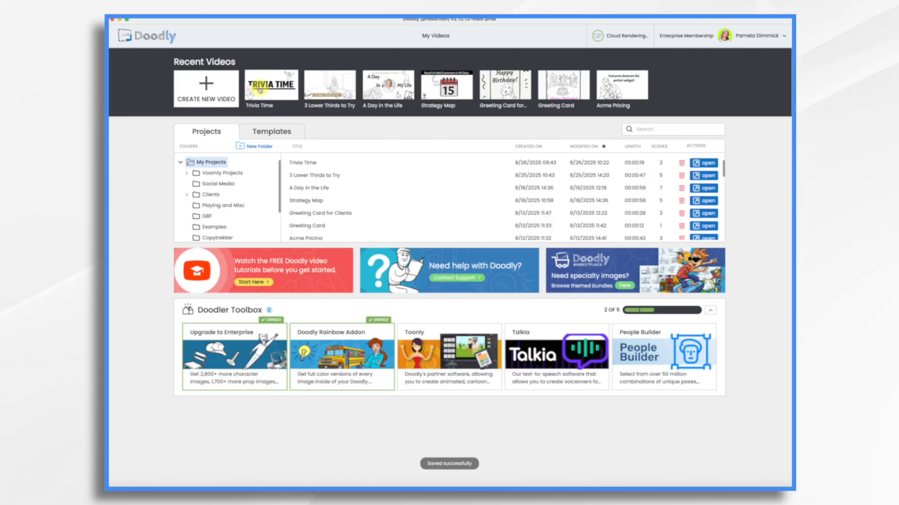
Duplicate the Trivia Time project and rename the opened copy to "Trivia Time Question 2"
{"action": "right_click", "coordinate": [260, 90]}
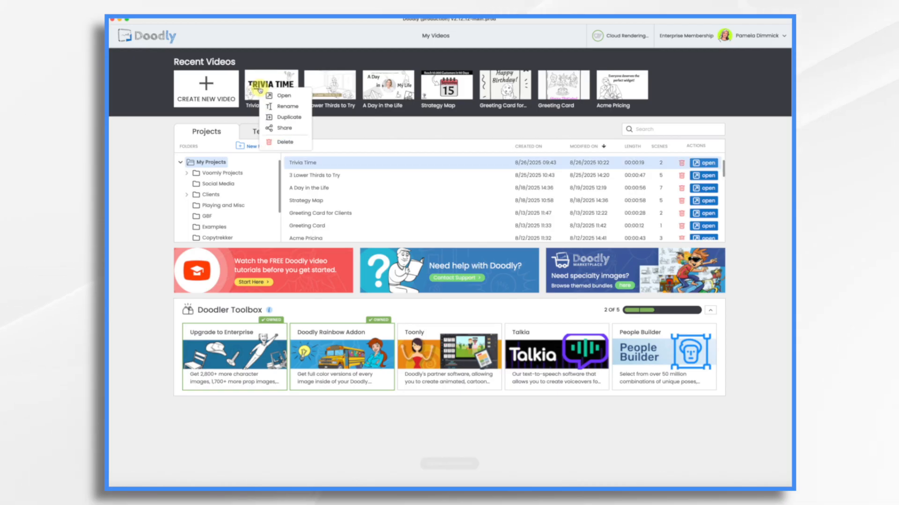
{"action": "left_click", "coordinate": [280, 117]}
{"action": "left_click", "coordinate": [470, 265]}
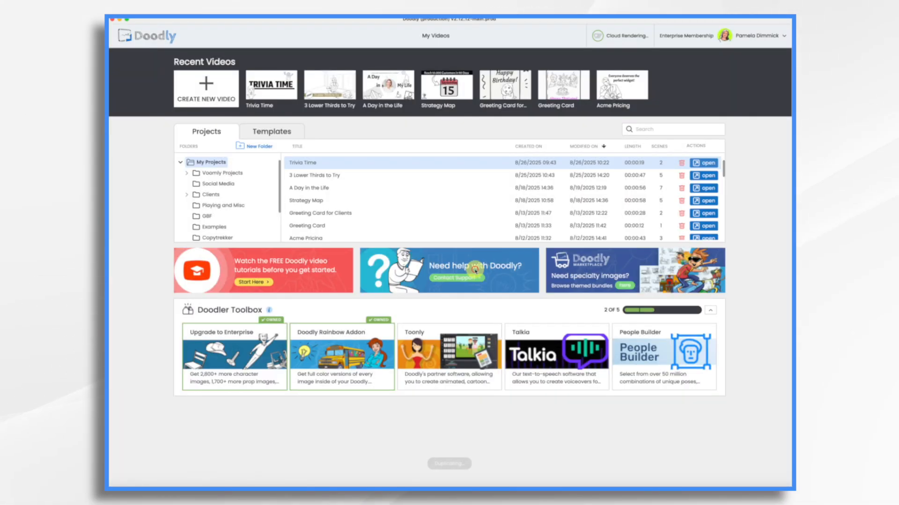
{"action": "left_click", "coordinate": [276, 89]}
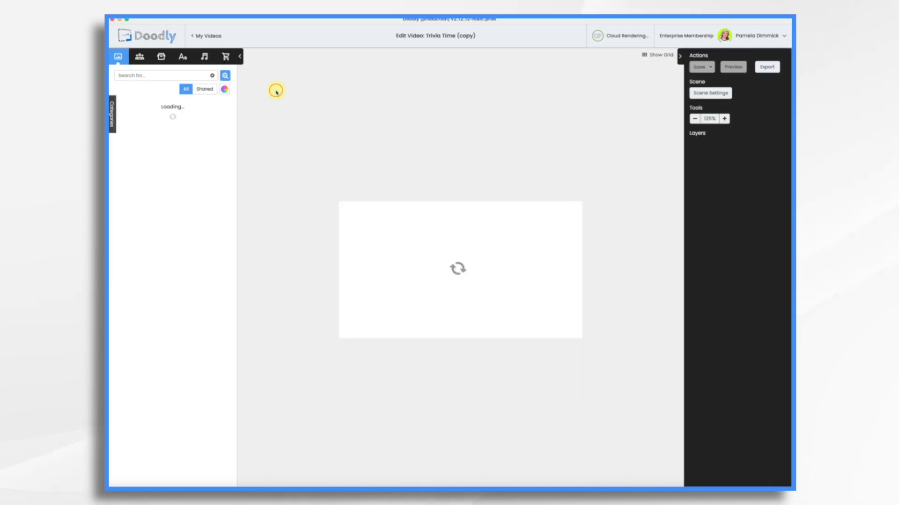
{"action": "type", "text": "Question 2"}
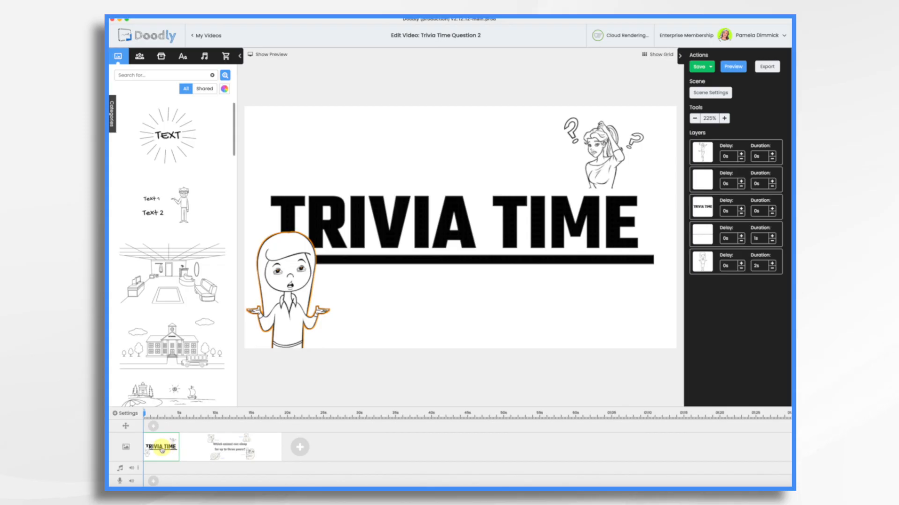
Delete the TRIVIA TIME title scene from the duplicated video and save it
{"action": "right_click", "coordinate": [162, 450]}
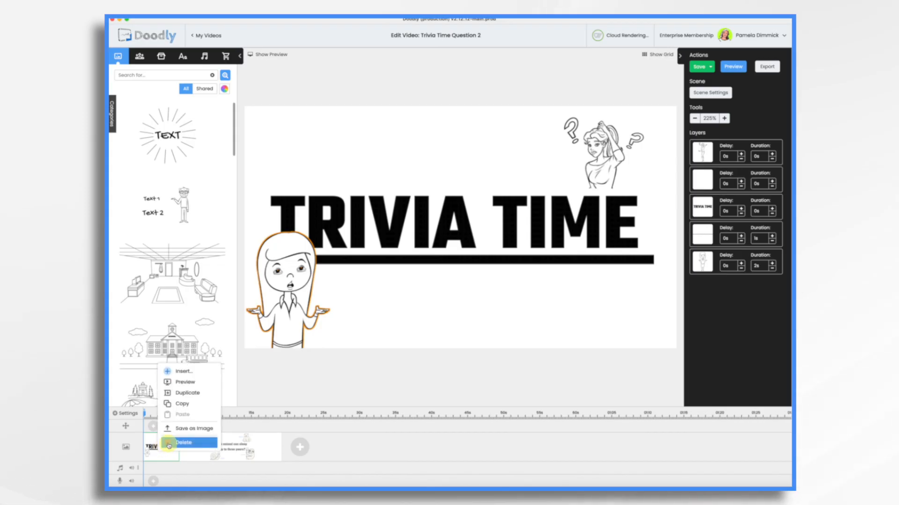
{"action": "left_click", "coordinate": [169, 443]}
{"action": "left_click", "coordinate": [465, 265]}
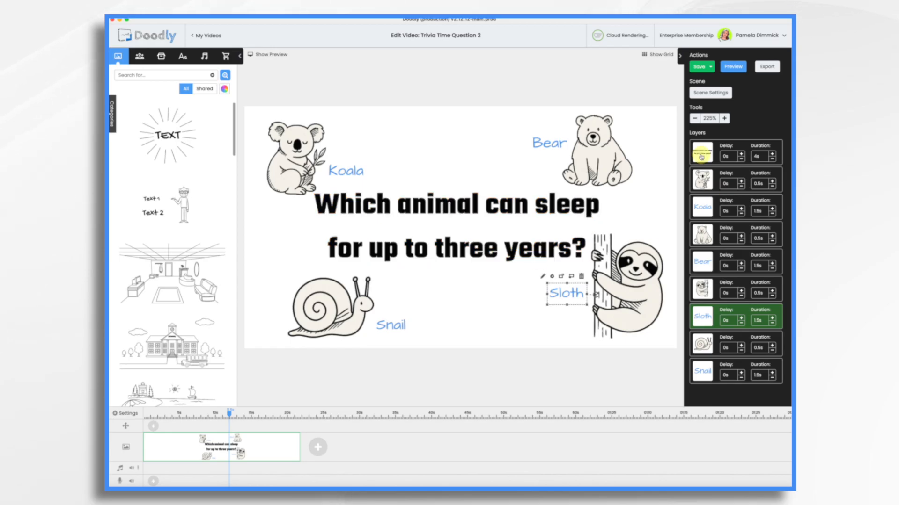
{"action": "key", "text": "ctrl+s"}
Set the enter animation duration to 0s for all assets in the question scene
{"action": "key", "text": "ctrl+a"}
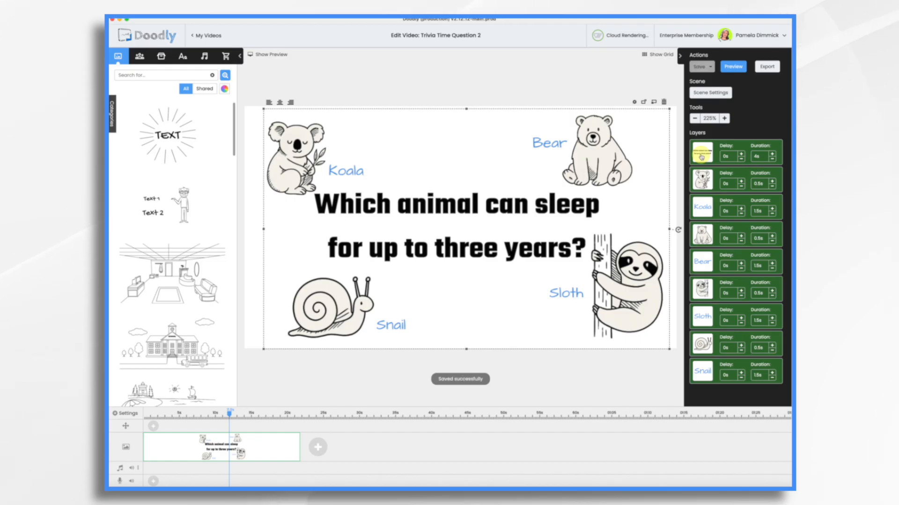
{"action": "left_click", "coordinate": [634, 102]}
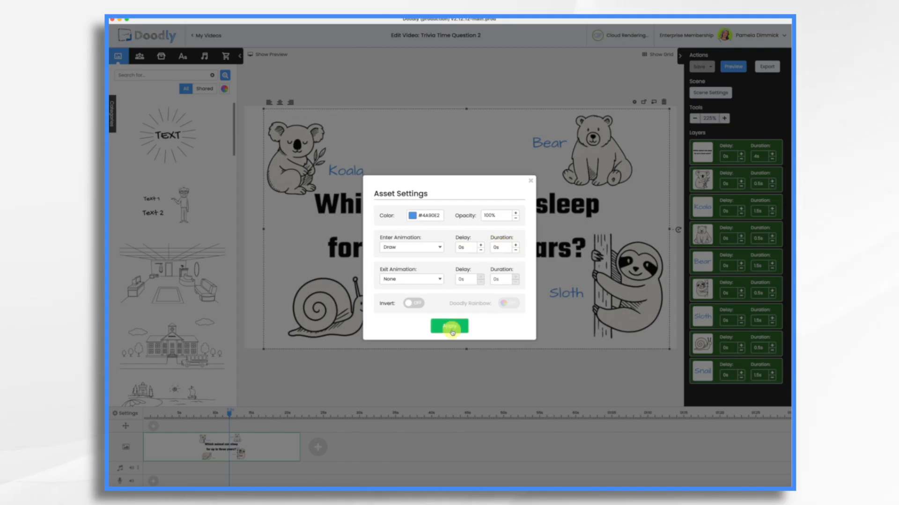
{"action": "left_click", "coordinate": [450, 326]}
{"action": "left_click", "coordinate": [468, 268]}
Give the koala, bear and sloth images an Erase exit animation with a duration of 1.5s
{"action": "left_click", "coordinate": [290, 153]}
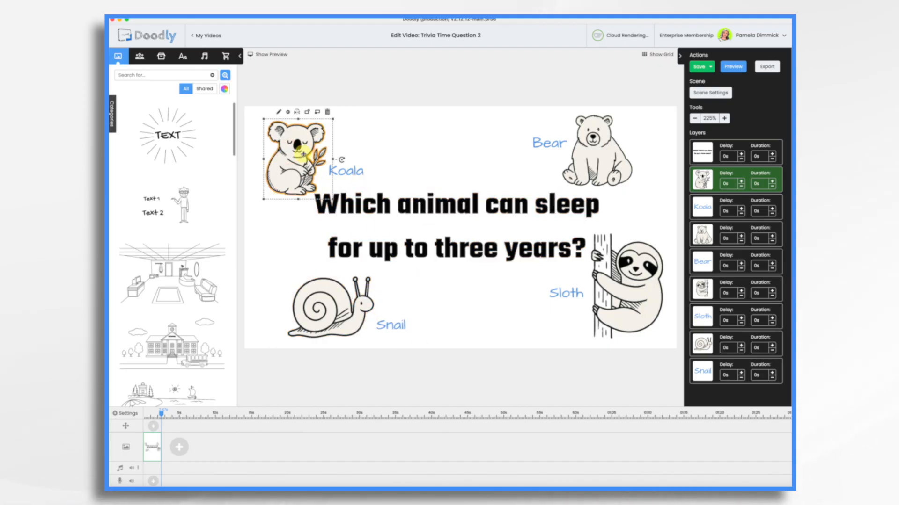
{"action": "left_click", "coordinate": [594, 152], "text": "shift"}
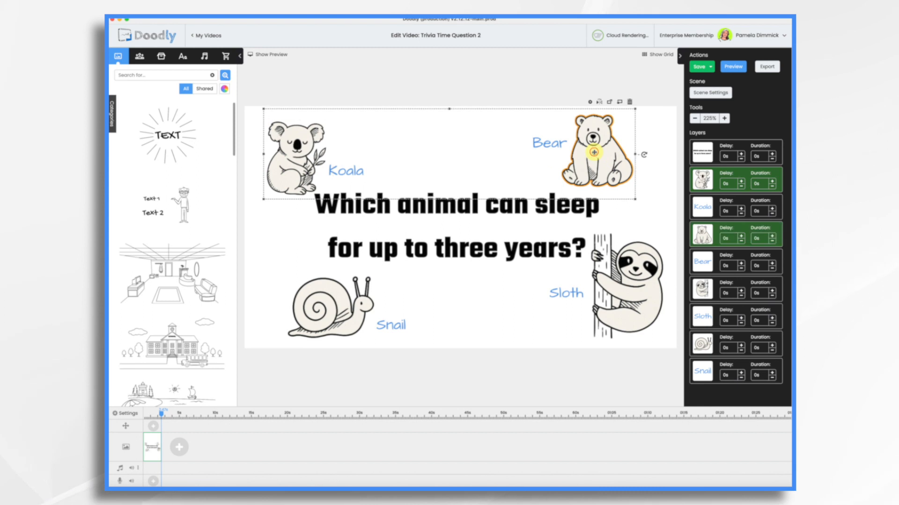
{"action": "left_click", "coordinate": [644, 309], "text": "shift"}
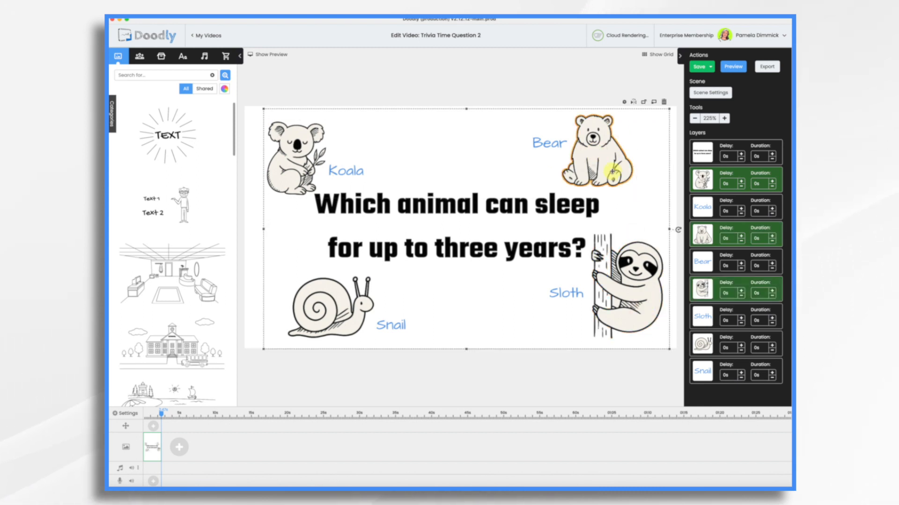
{"action": "left_click", "coordinate": [625, 102]}
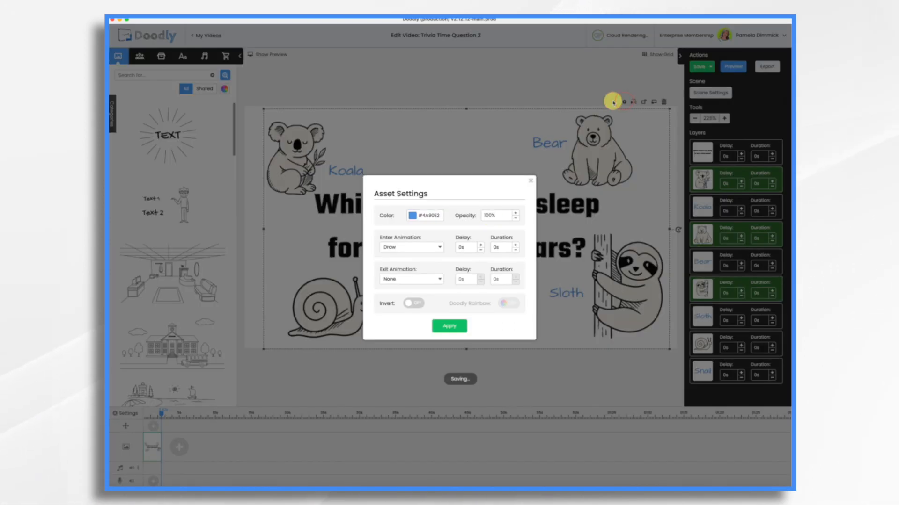
{"action": "left_click", "coordinate": [420, 279]}
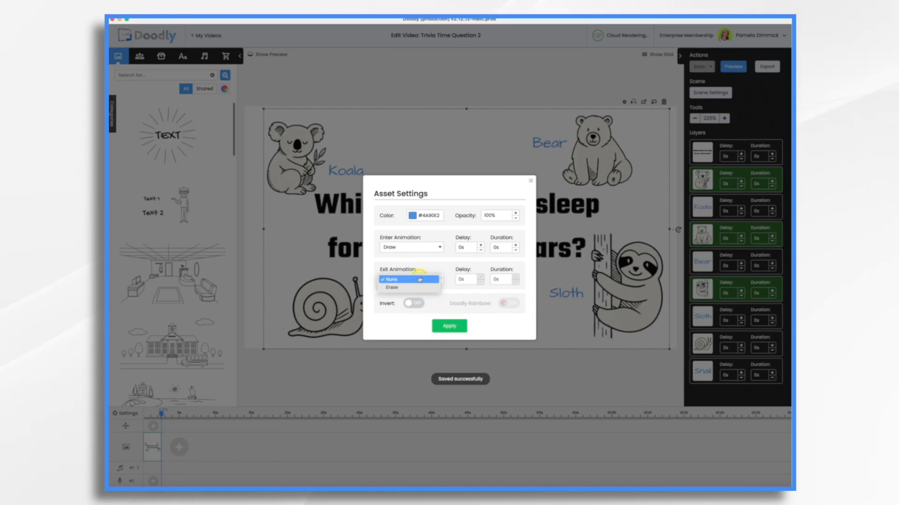
{"action": "left_click", "coordinate": [399, 286]}
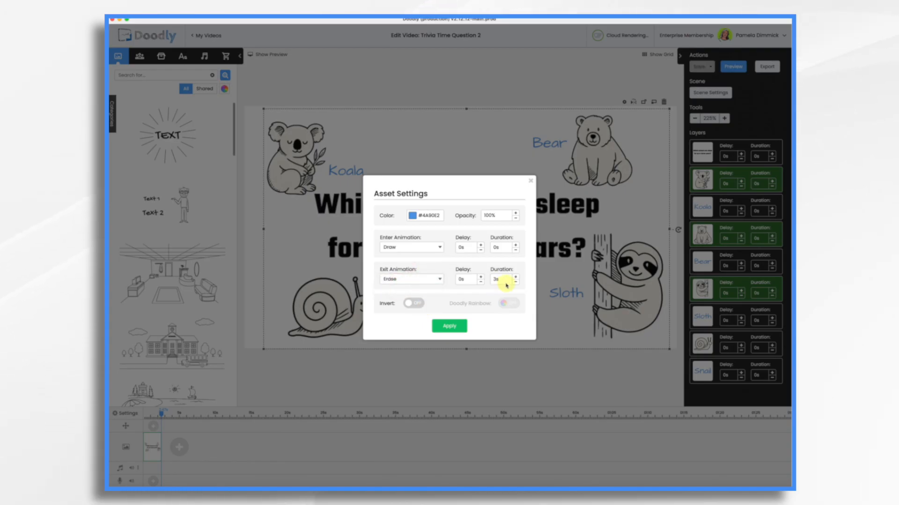
{"action": "left_click", "coordinate": [516, 283]}
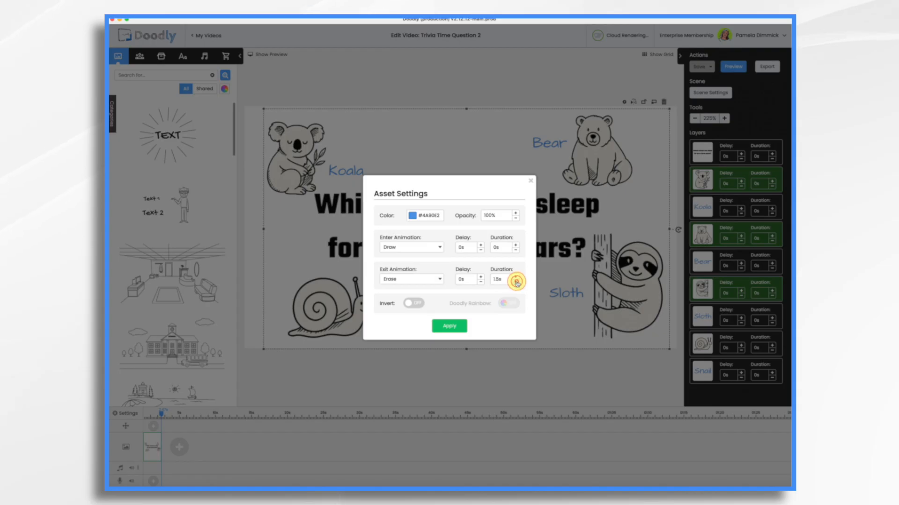
{"action": "left_click", "coordinate": [459, 328]}
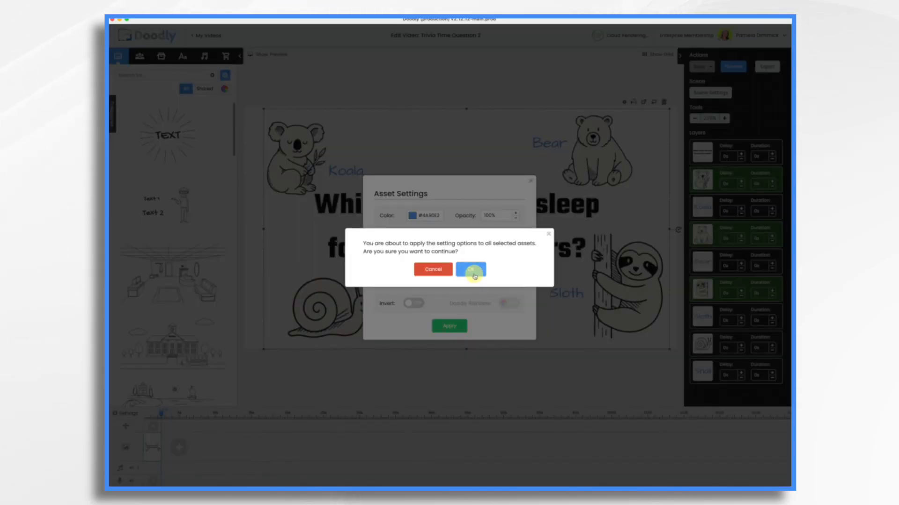
{"action": "left_click", "coordinate": [473, 276]}
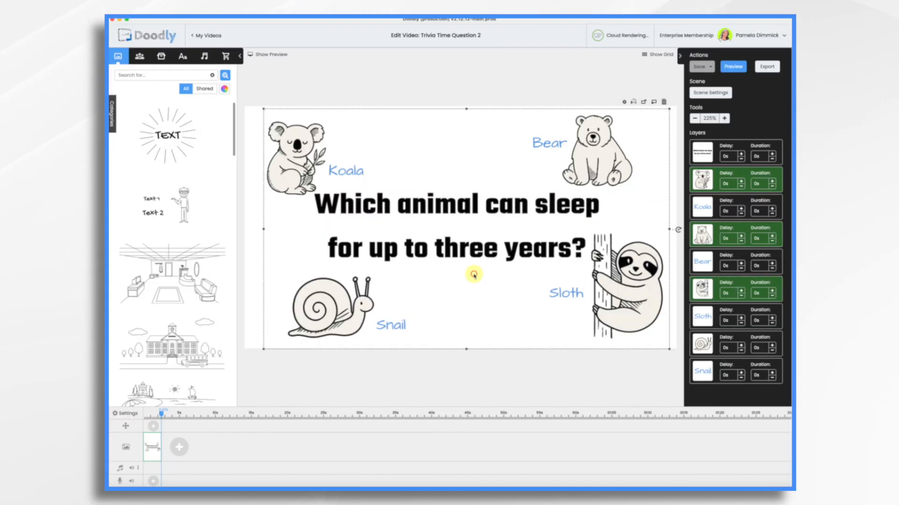
Give the Koala, Bear and Sloth text labels an Erase exit animation with a duration of 1s
{"action": "left_click", "coordinate": [346, 171]}
{"action": "left_click", "coordinate": [551, 145], "text": "shift"}
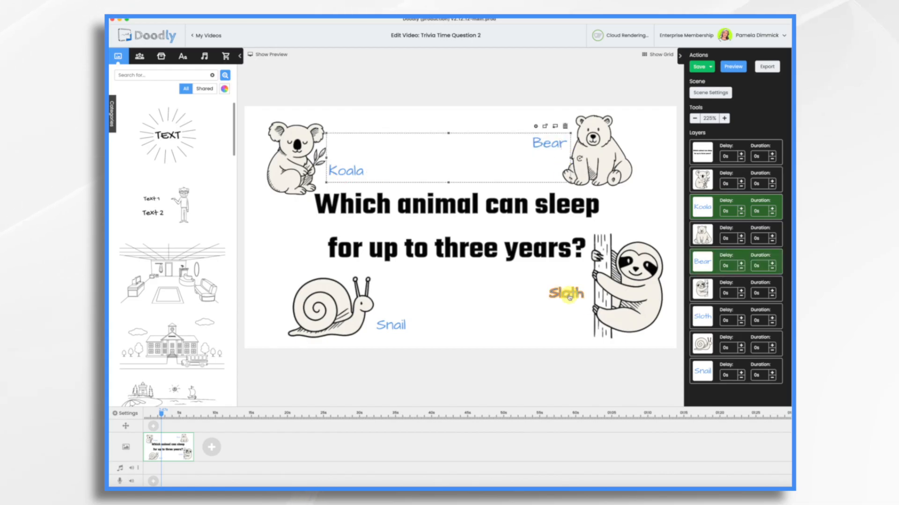
{"action": "left_click", "coordinate": [567, 293], "text": "shift"}
{"action": "left_click", "coordinate": [551, 127]}
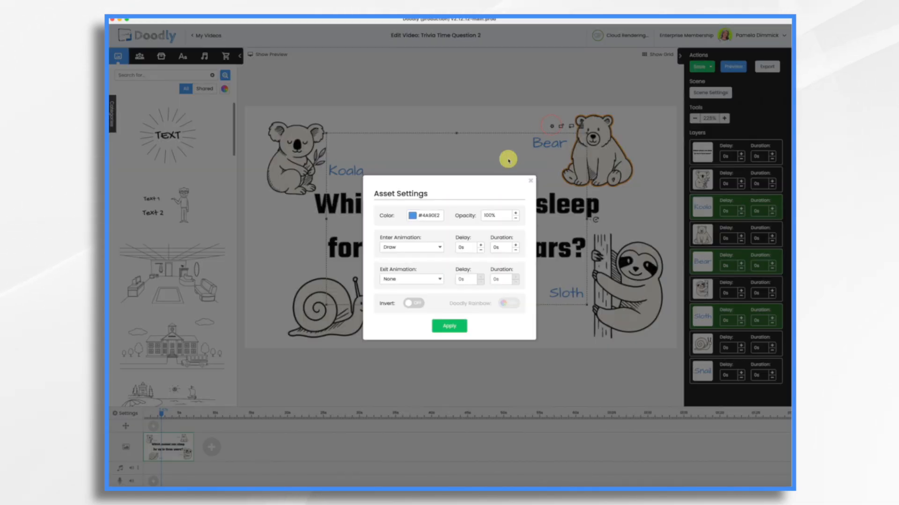
{"action": "left_click", "coordinate": [411, 280]}
{"action": "left_click", "coordinate": [403, 288]}
{"action": "left_click", "coordinate": [515, 282]}
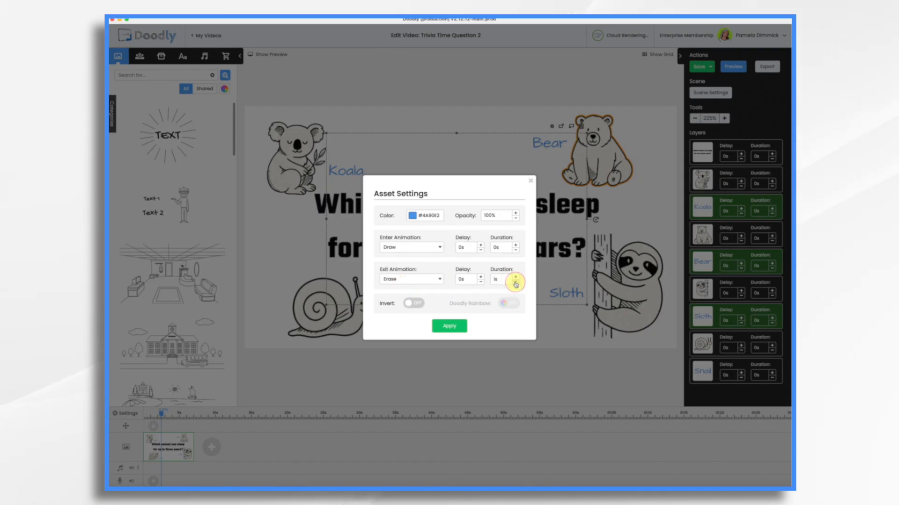
{"action": "left_click", "coordinate": [456, 330]}
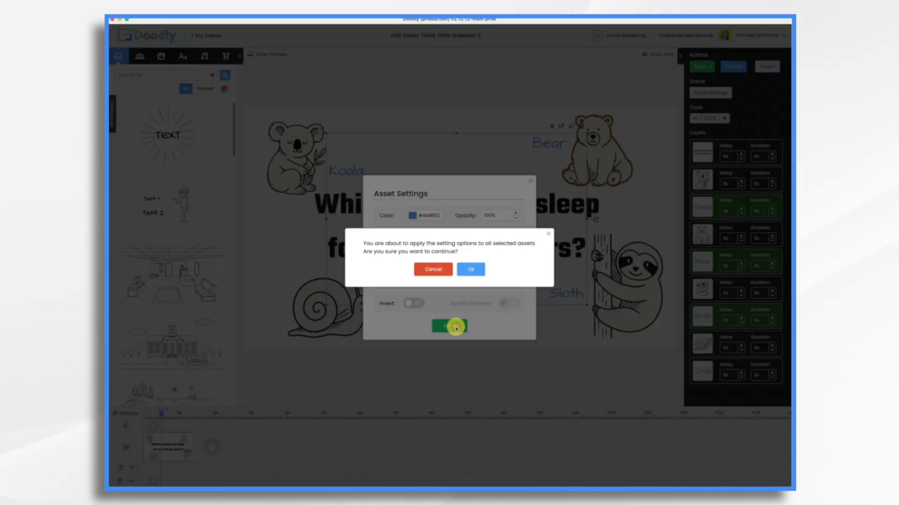
{"action": "left_click", "coordinate": [470, 268]}
{"action": "left_click", "coordinate": [511, 331]}
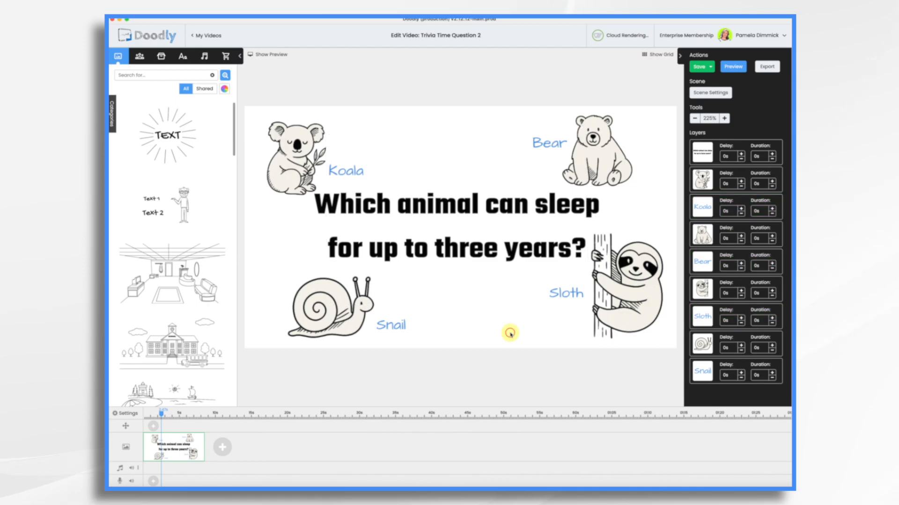
Set the exit animation delay of the koala image to 1s
{"action": "left_click", "coordinate": [288, 166]}
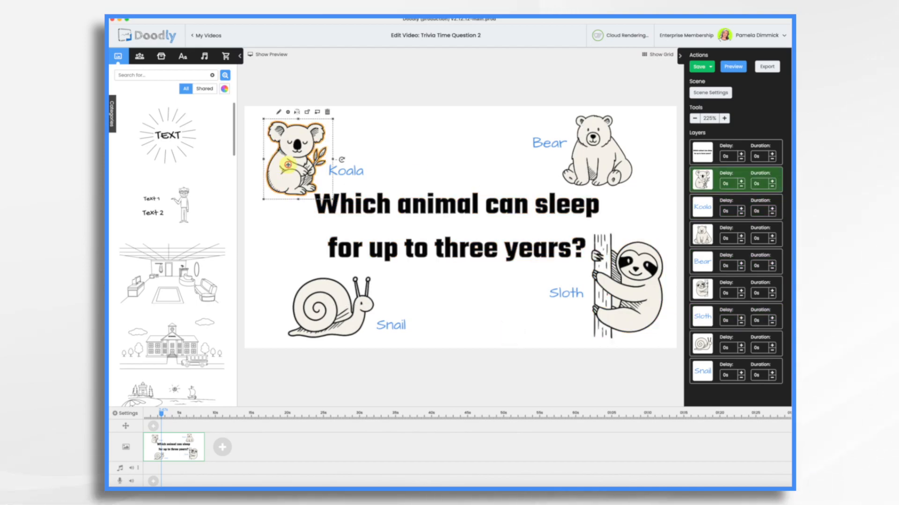
{"action": "left_click", "coordinate": [288, 112]}
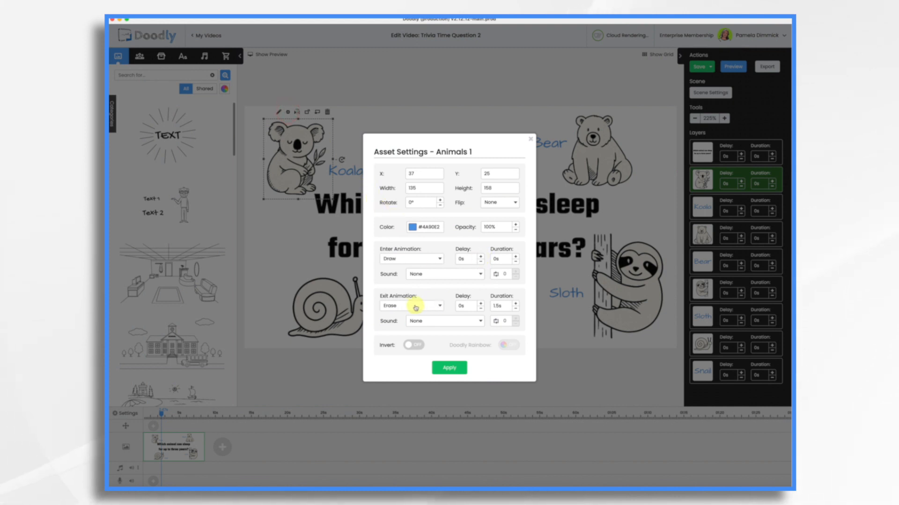
{"action": "left_click", "coordinate": [480, 303]}
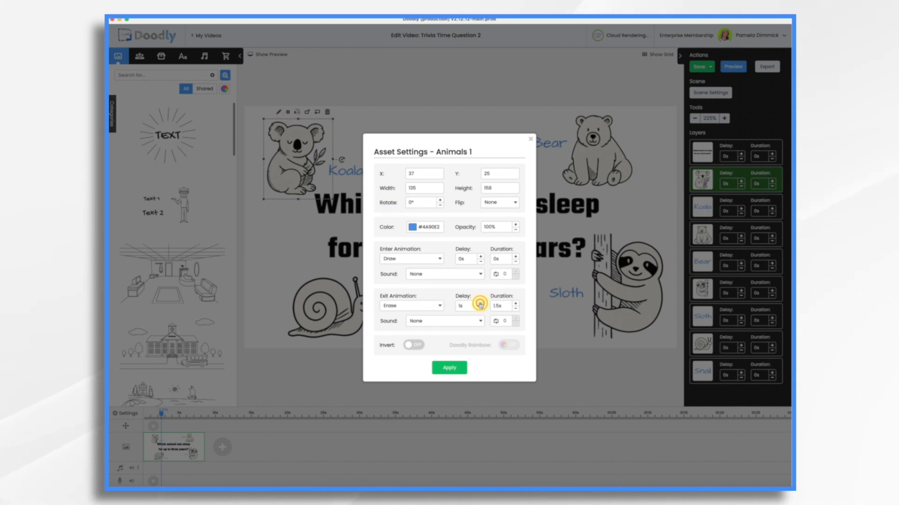
{"action": "left_click", "coordinate": [452, 369]}
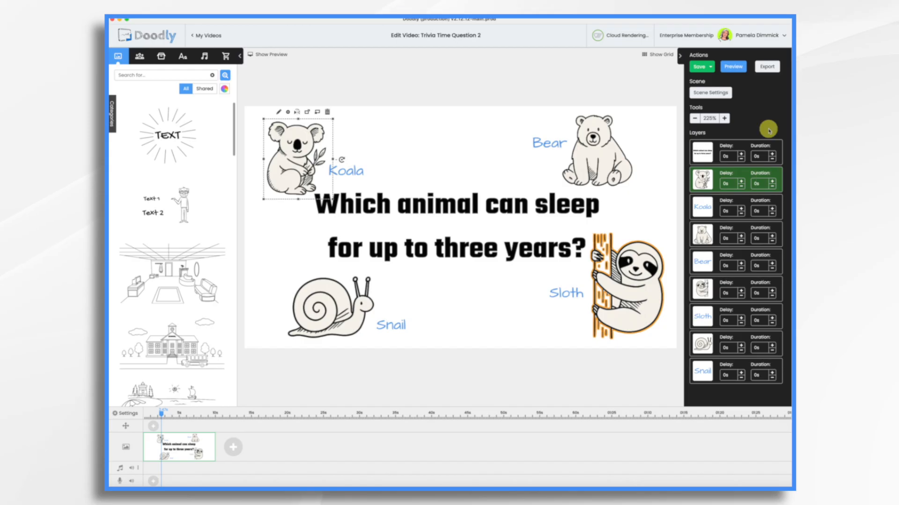
Preview the answer video and set the scene's extra time to 5s
{"action": "left_click", "coordinate": [734, 68]}
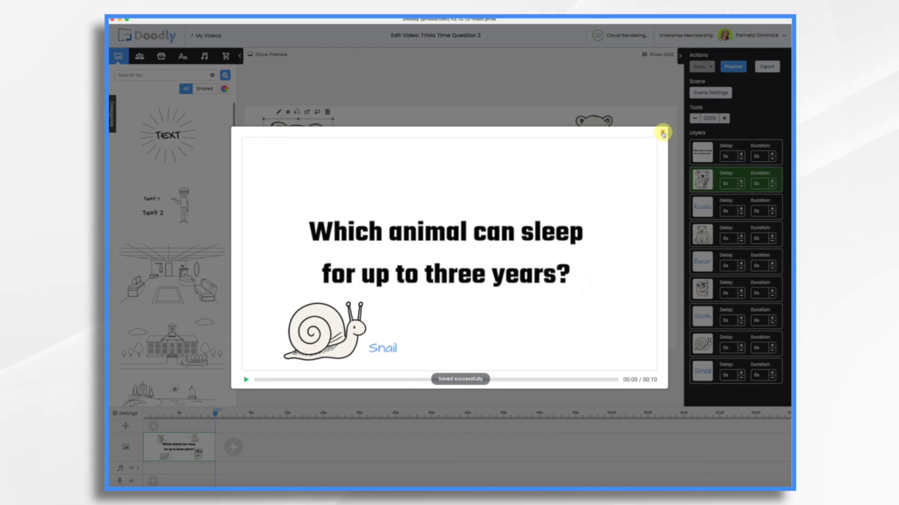
{"action": "left_click", "coordinate": [663, 133]}
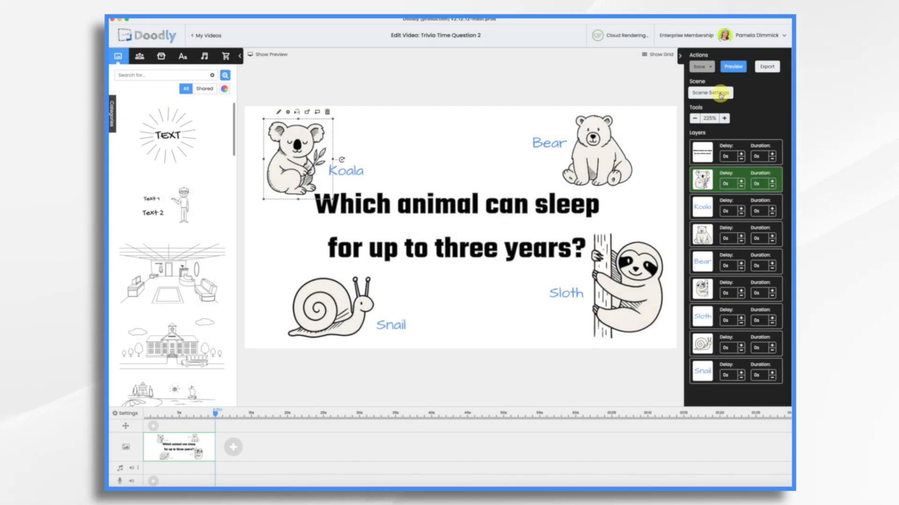
{"action": "left_click", "coordinate": [721, 93]}
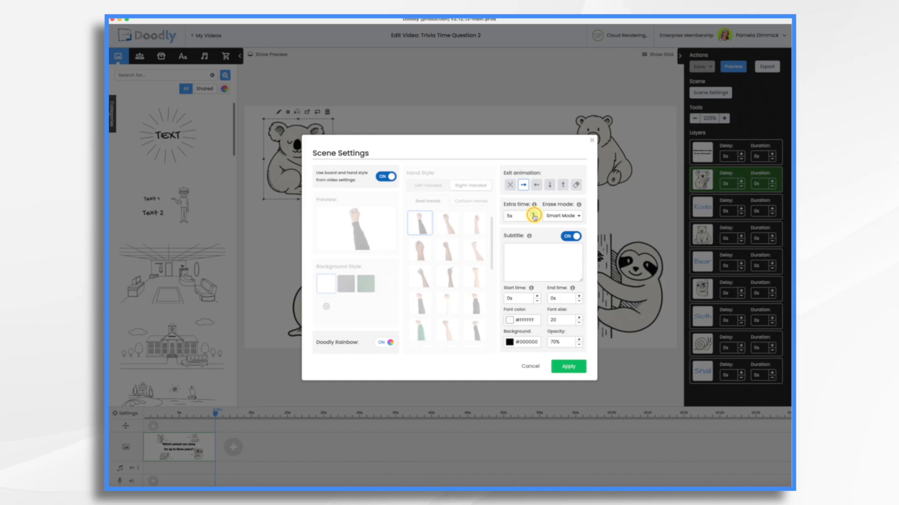
{"action": "left_click", "coordinate": [568, 370]}
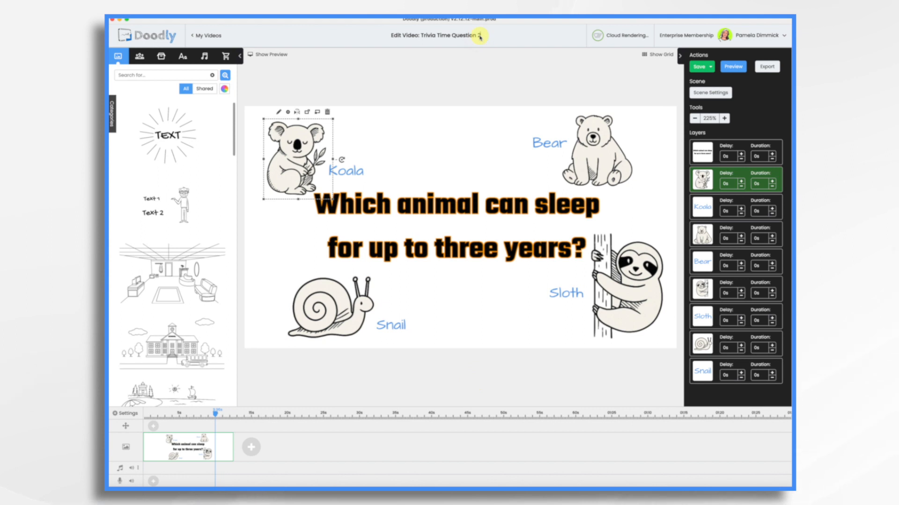
Rename the video to "Trivia Time Question 1 Answer" and start its export
{"action": "type", "text": "Answer"}
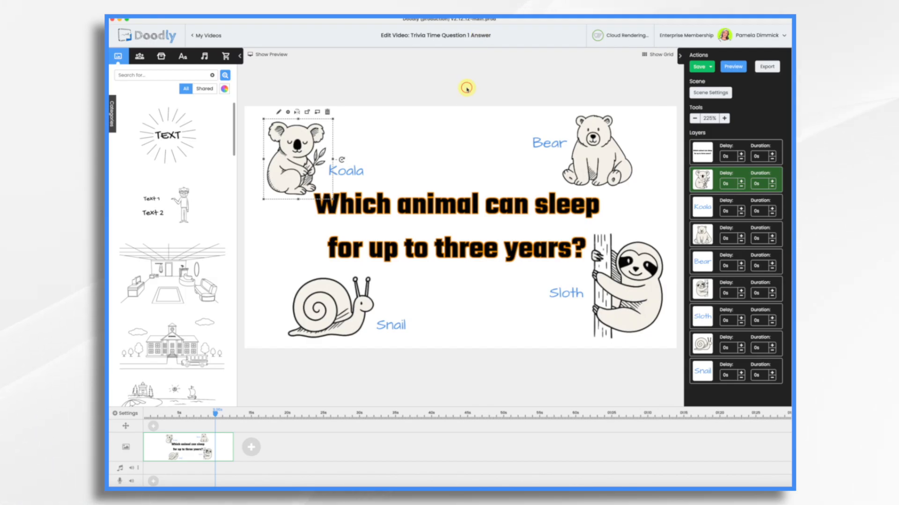
{"action": "left_click", "coordinate": [769, 67]}
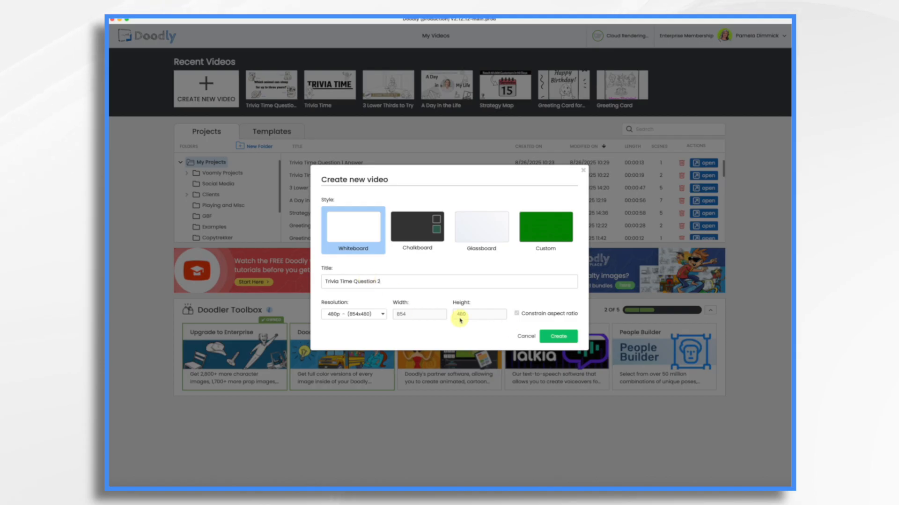
Create the 480p whiteboard video "Trivia Time Question 2" and add the Teko Bold text "Which U.S. state has the most volcanoes?"
{"action": "left_click", "coordinate": [564, 337]}
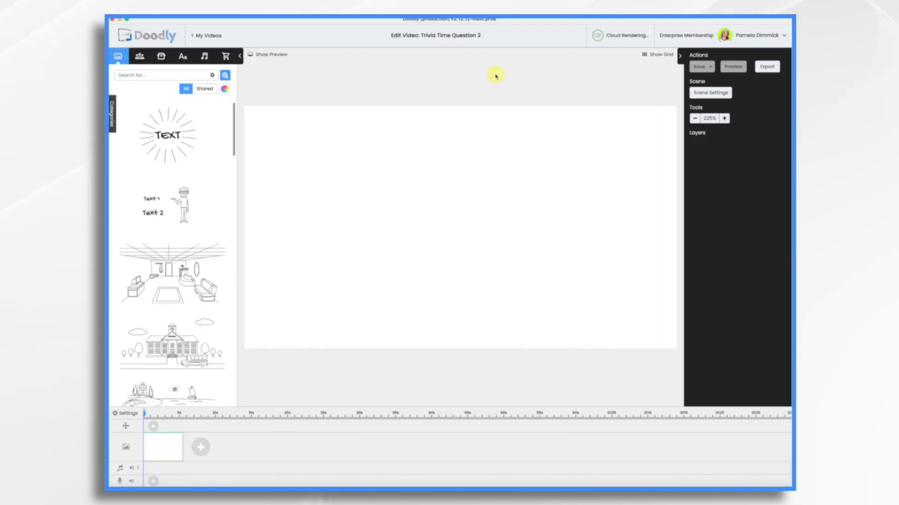
{"action": "left_click", "coordinate": [183, 56]}
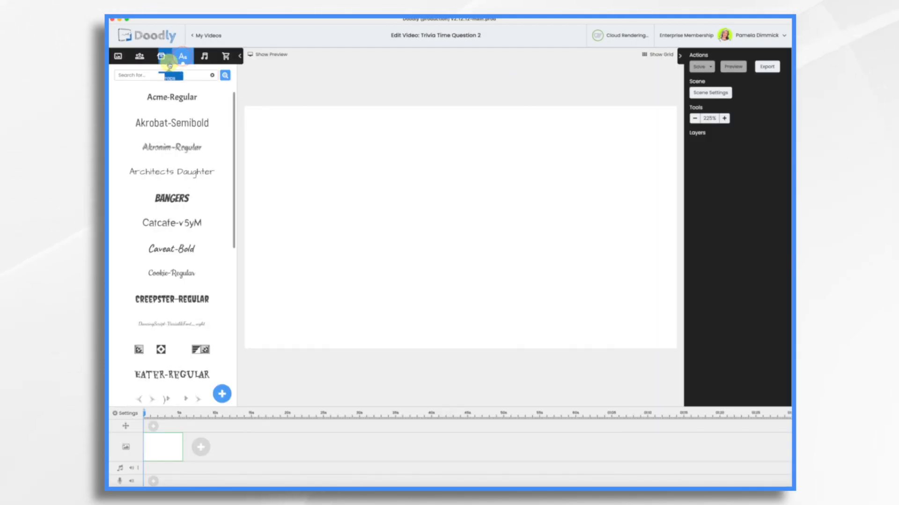
{"action": "left_click", "coordinate": [160, 75]}
{"action": "type", "text": "te"}
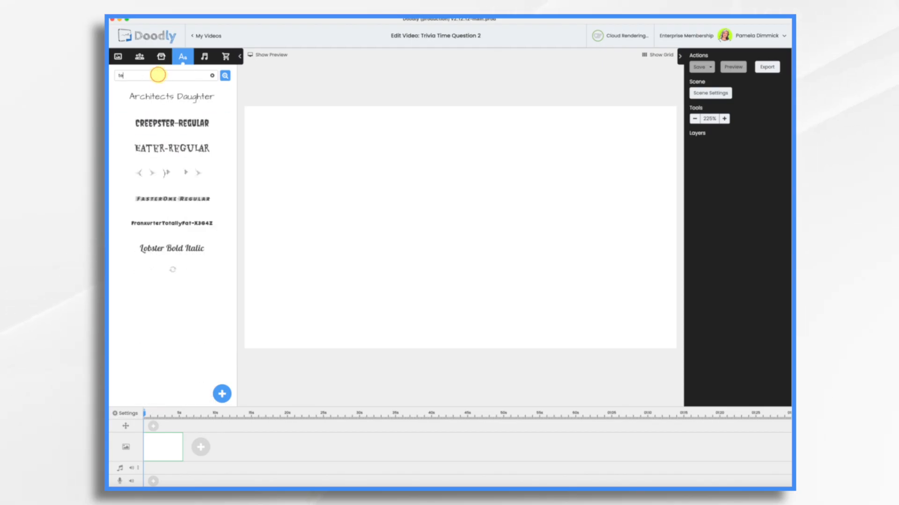
{"action": "type", "text": "k"}
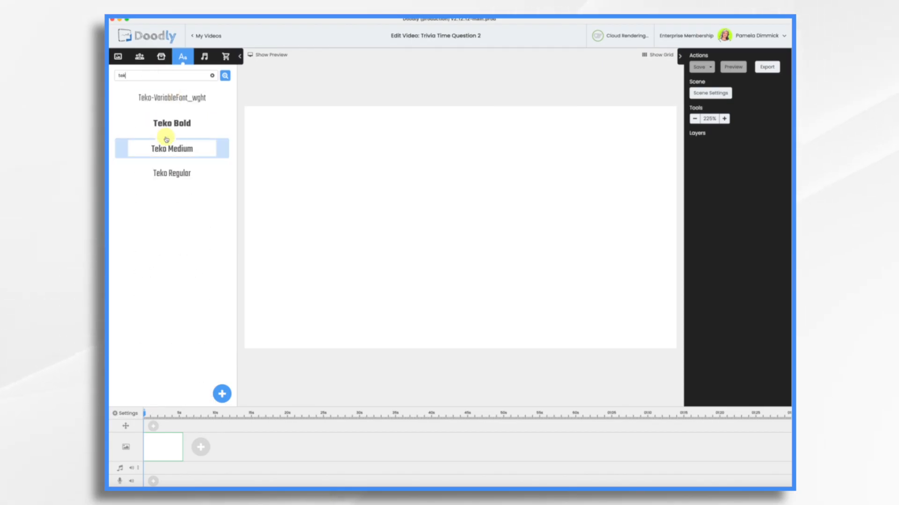
{"action": "left_click_drag", "start_coordinate": [160, 123], "coordinate": [453, 228]}
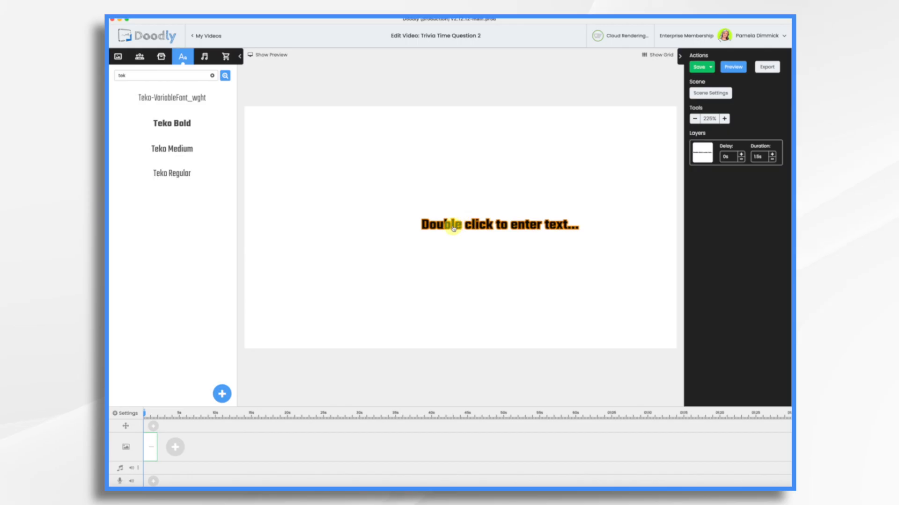
{"action": "double_click", "coordinate": [452, 227]}
{"action": "type", "text": "Which U.S. state has the most volcanoes?"}
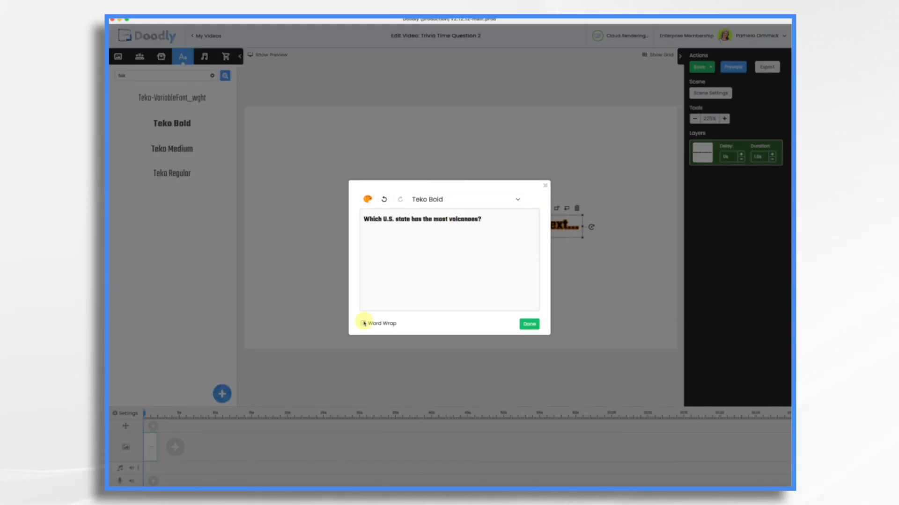
{"action": "left_click", "coordinate": [529, 324]}
Search the props for "states" and place the States 1, States 2, States 3 and States 4 images around the question text
{"action": "left_click", "coordinate": [161, 57]}
{"action": "left_click", "coordinate": [147, 75]}
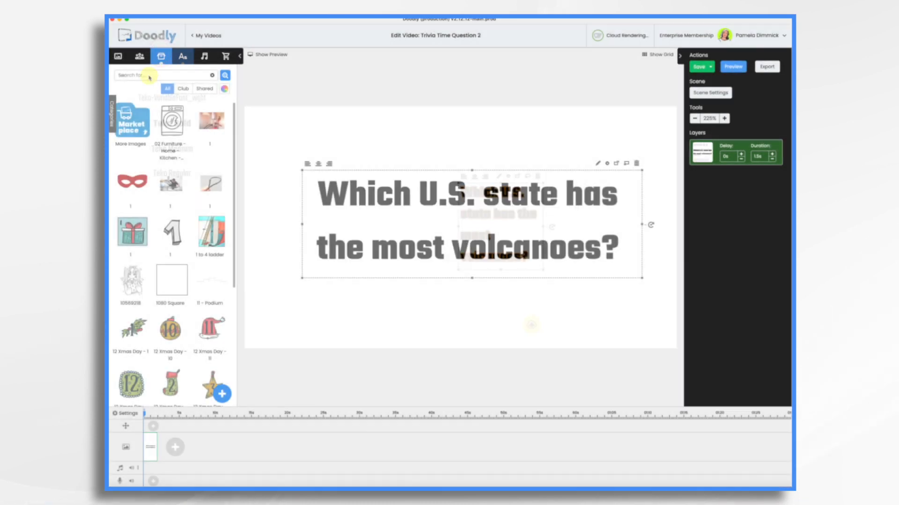
{"action": "type", "text": "state"}
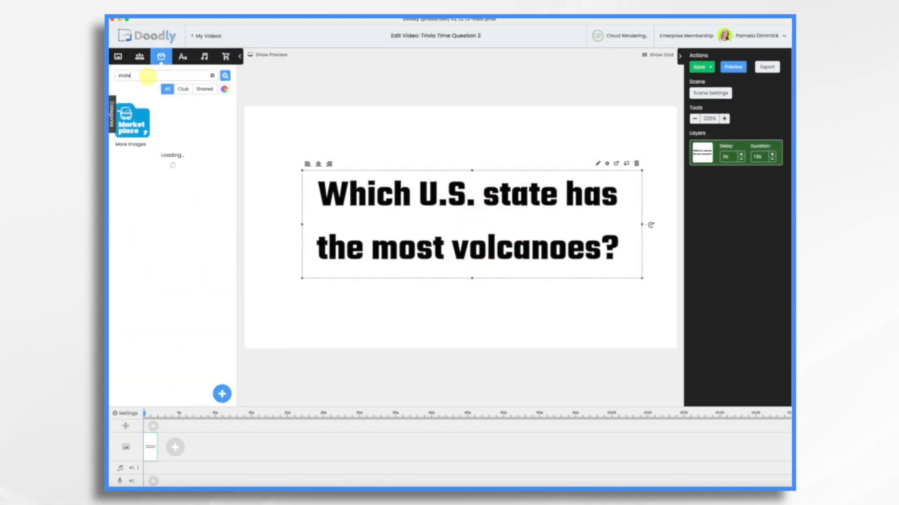
{"action": "type", "text": "s"}
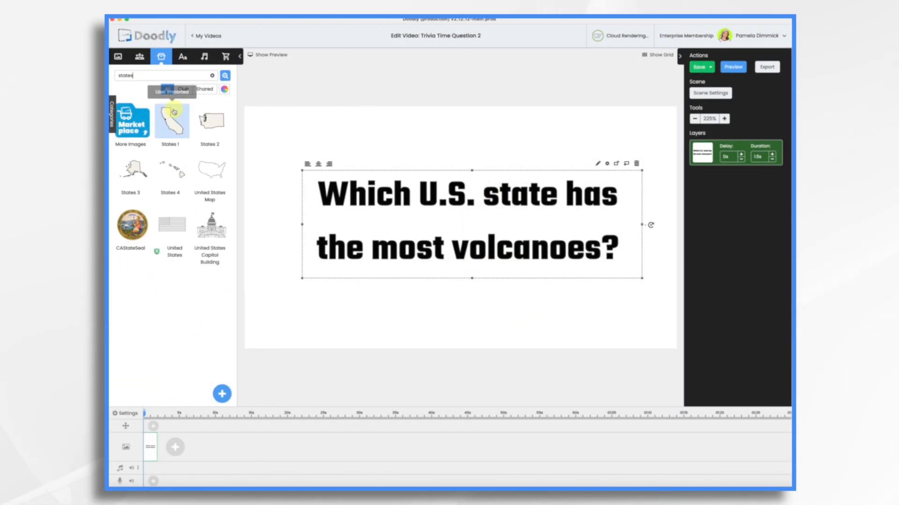
{"action": "left_click_drag", "start_coordinate": [173, 128], "coordinate": [304, 306]}
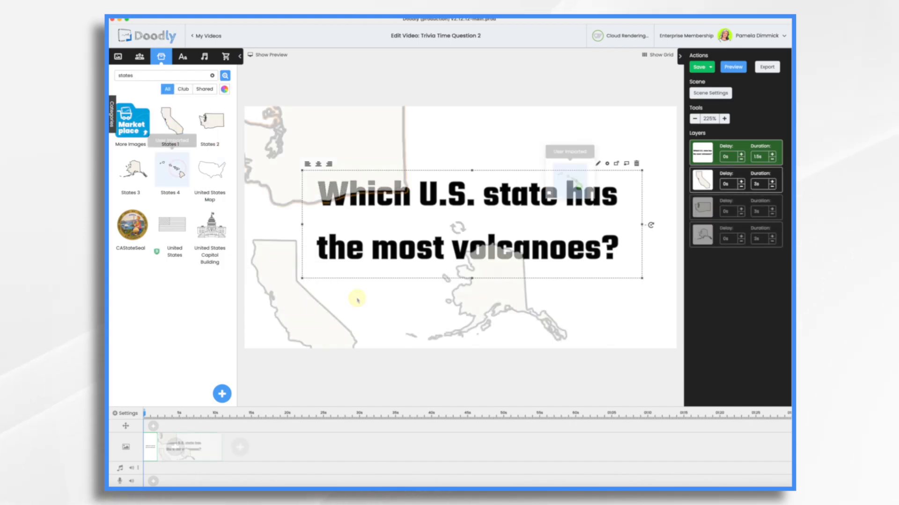
{"action": "left_click_drag", "start_coordinate": [173, 172], "coordinate": [613, 150]}
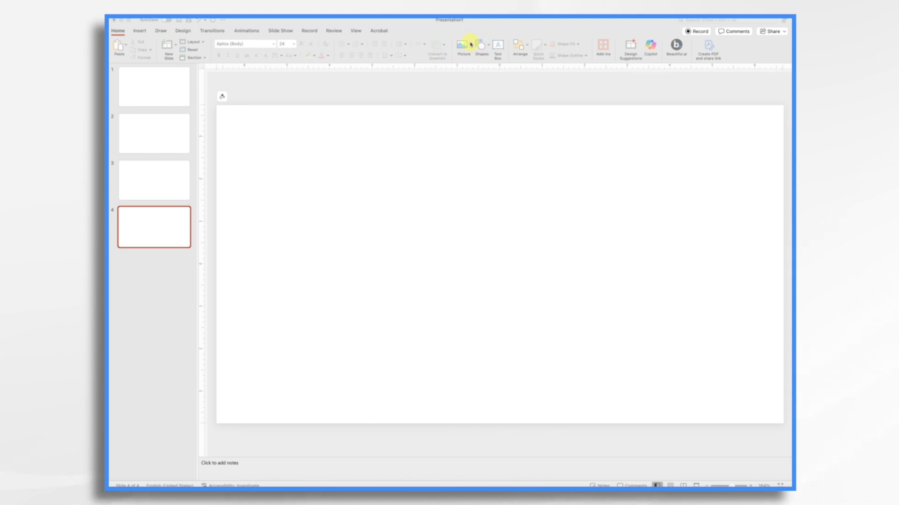
Switch to PowerPoint and insert the movie file "Trivia Time Question 1.mp4" on slide 1 of the blank presentation
{"action": "left_click", "coordinate": [153, 74]}
{"action": "left_click", "coordinate": [156, 88]}
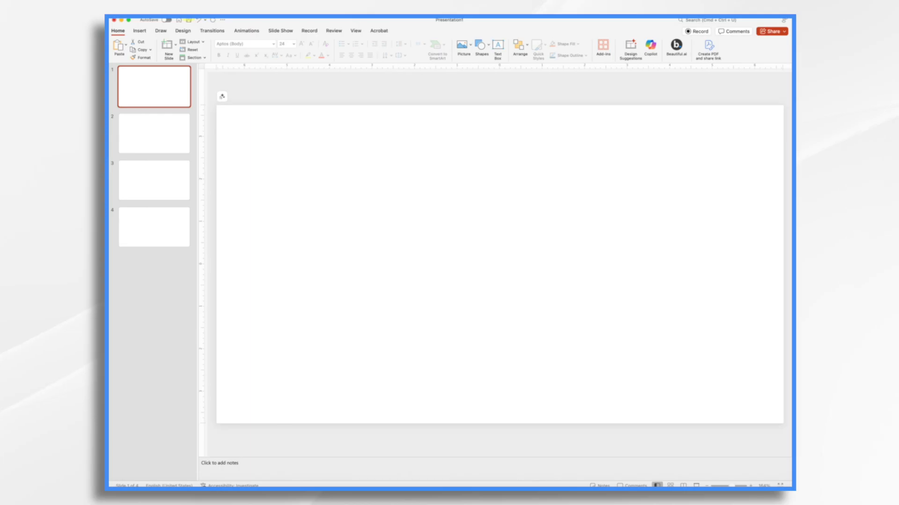
{"action": "left_click", "coordinate": [142, 31]}
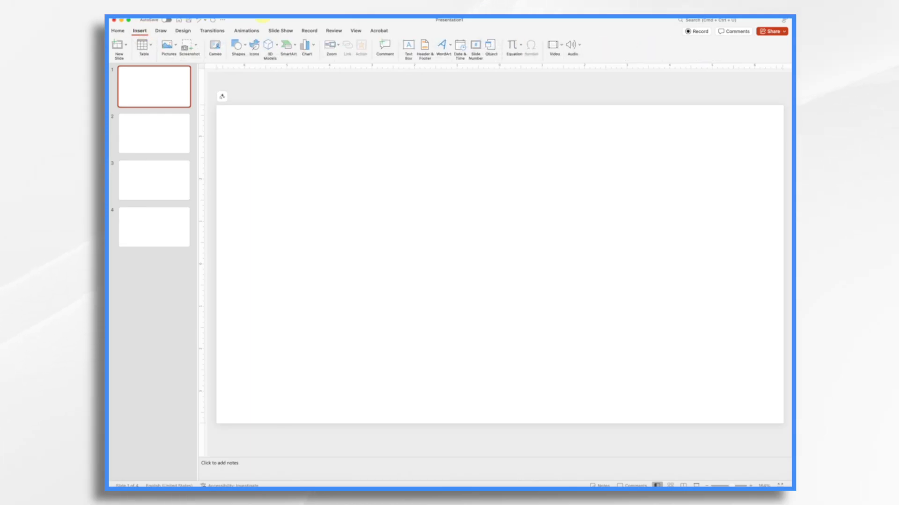
{"action": "left_click", "coordinate": [561, 46]}
{"action": "left_click", "coordinate": [565, 66]}
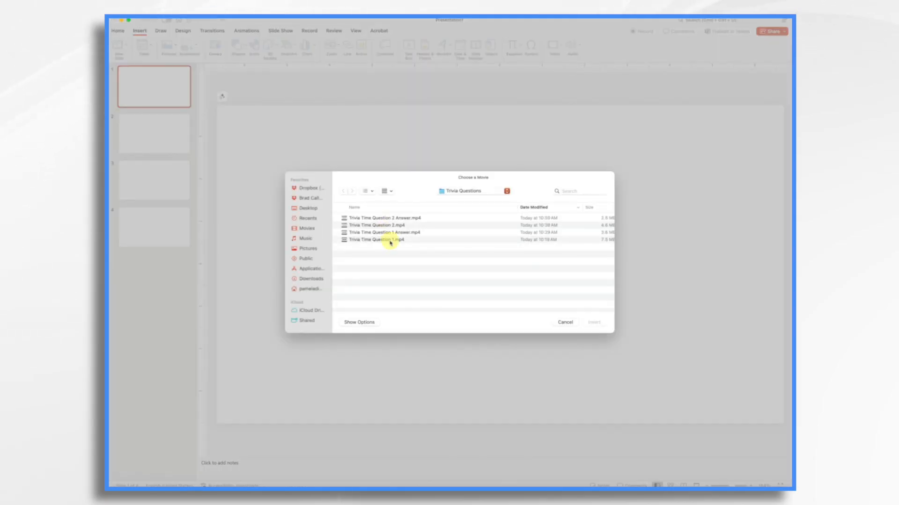
{"action": "left_click", "coordinate": [389, 239]}
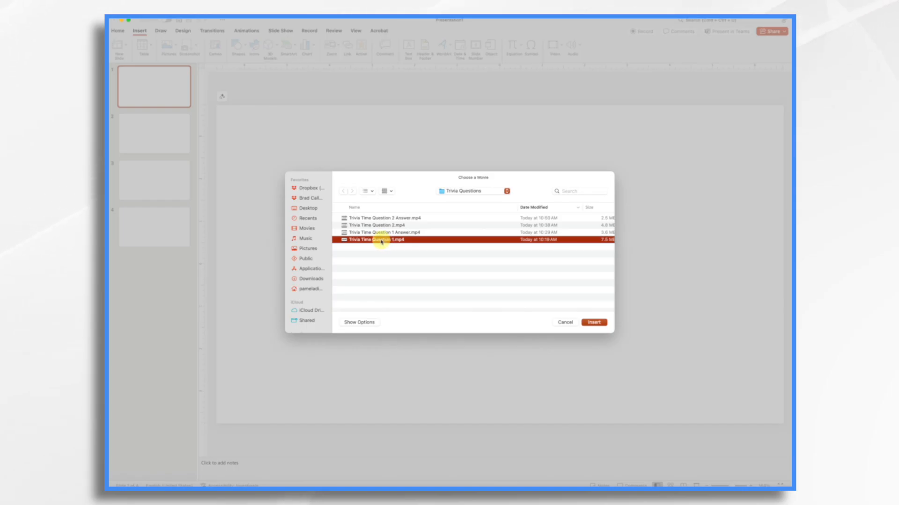
{"action": "left_click", "coordinate": [600, 326]}
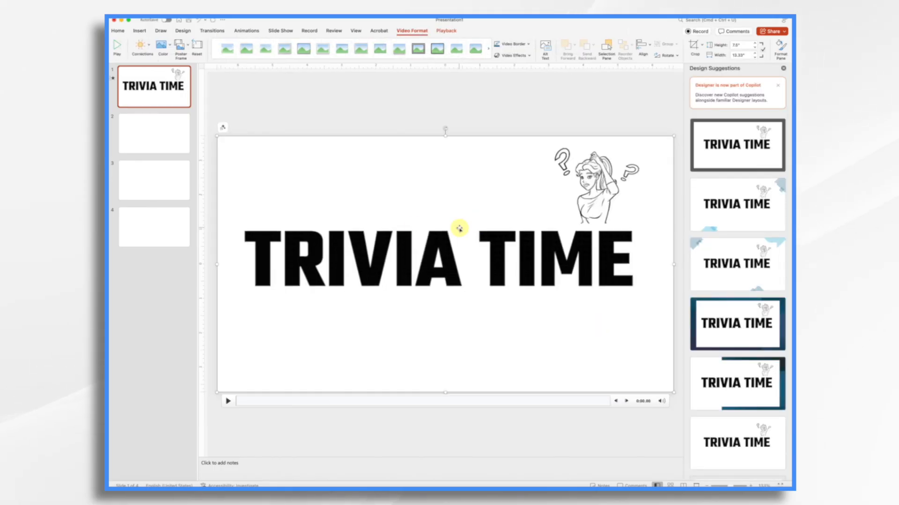
Insert the movie file "Trivia Time Question 1 Answer.mp4" on slide 2
{"action": "left_click", "coordinate": [153, 146]}
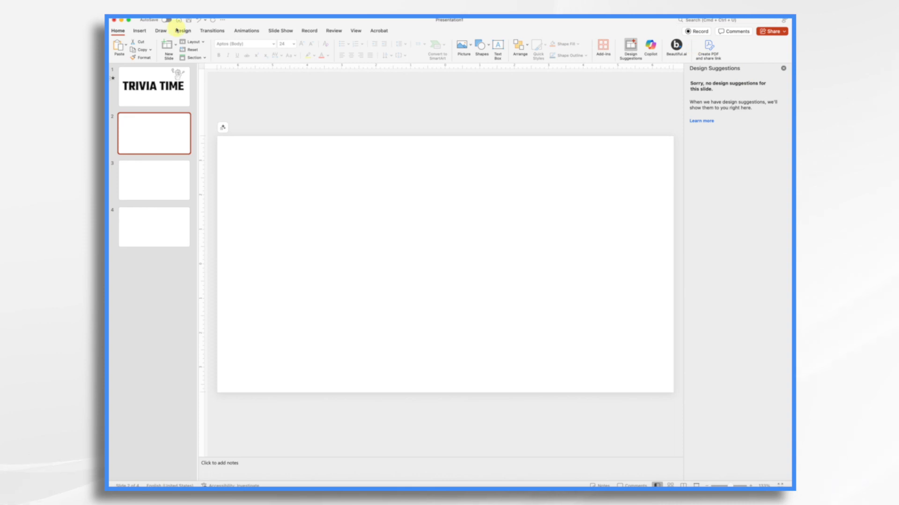
{"action": "left_click", "coordinate": [140, 30]}
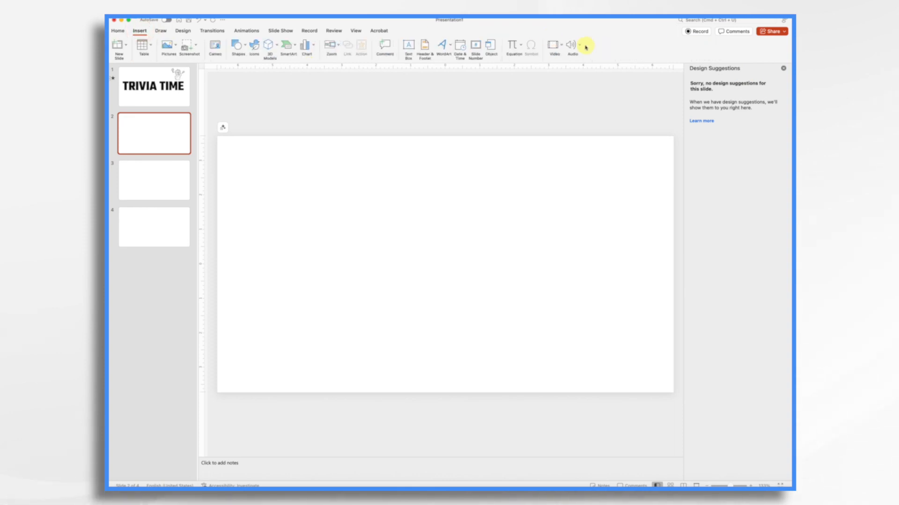
{"action": "left_click", "coordinate": [562, 47]}
{"action": "left_click", "coordinate": [564, 65]}
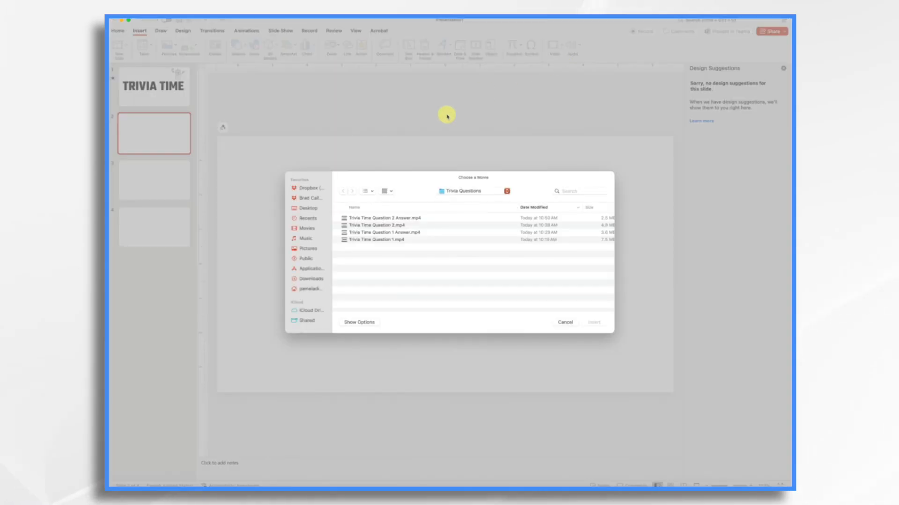
{"action": "left_click", "coordinate": [398, 233]}
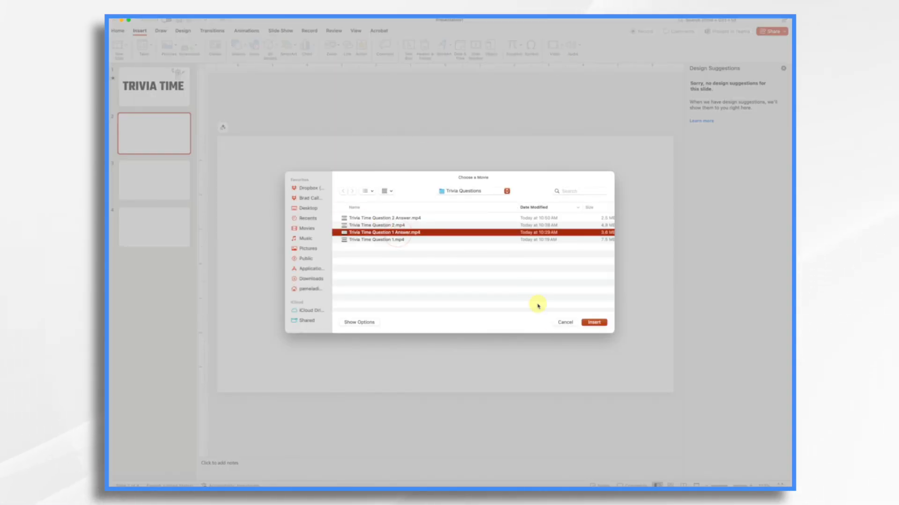
{"action": "left_click", "coordinate": [595, 322]}
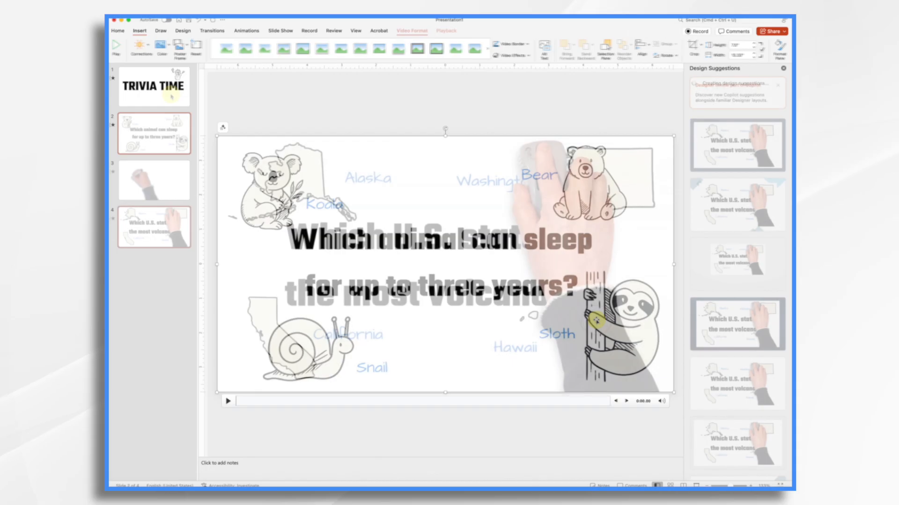
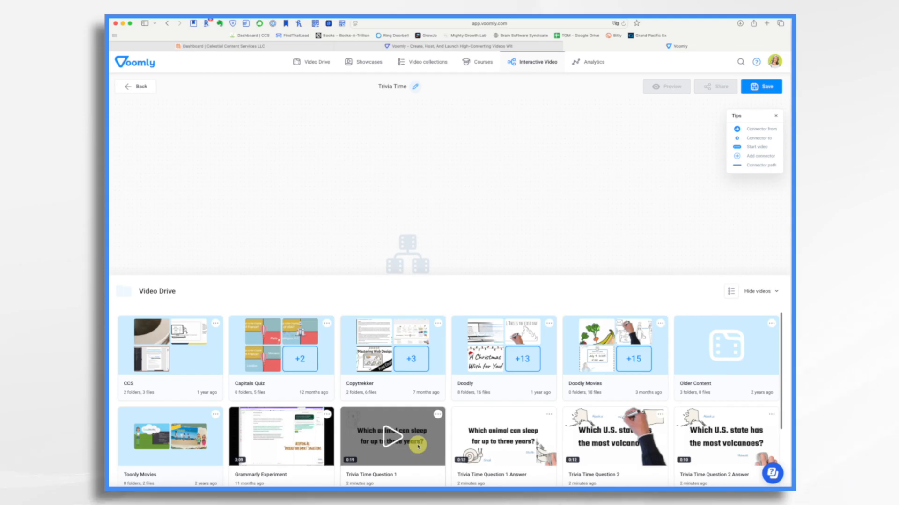
In Voomly's "Trivia Time" interactive video, add Trivia Time Question 1, Question 1 Answer, Question 2 and Question 2 Answer to the canvas and save
{"action": "left_click_drag", "start_coordinate": [418, 446], "coordinate": [357, 127]}
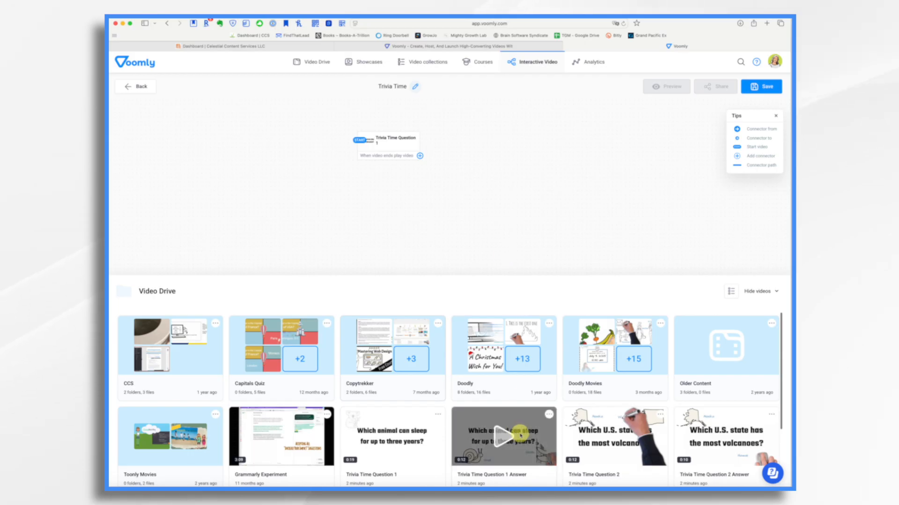
{"action": "left_click_drag", "start_coordinate": [520, 430], "coordinate": [452, 159]}
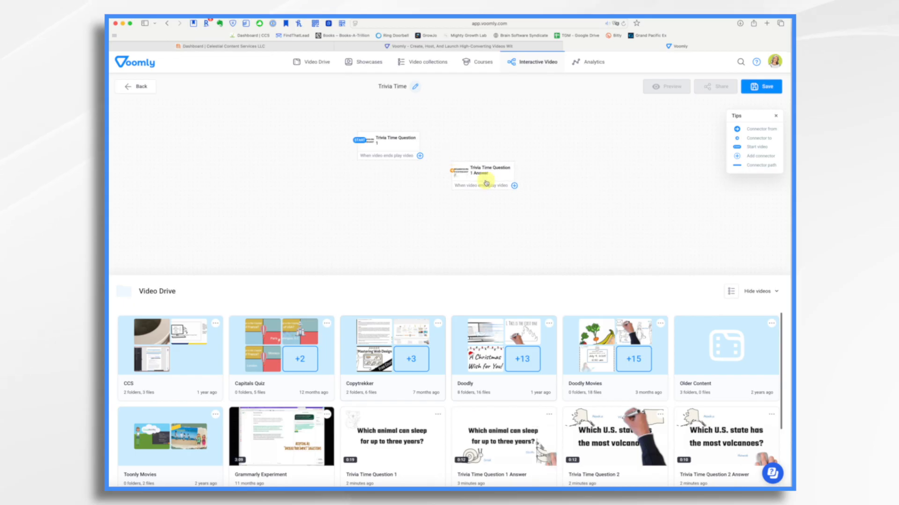
{"action": "left_click_drag", "start_coordinate": [600, 422], "coordinate": [438, 210]}
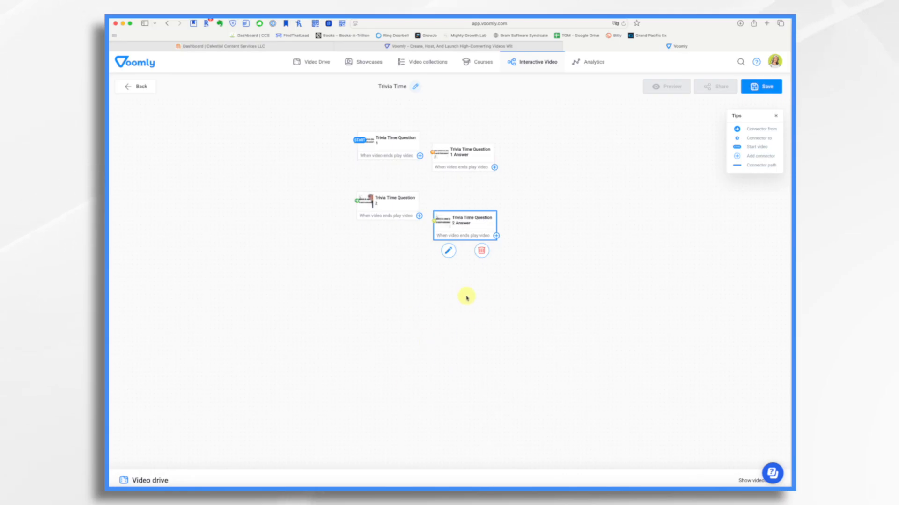
{"action": "left_click", "coordinate": [770, 85]}
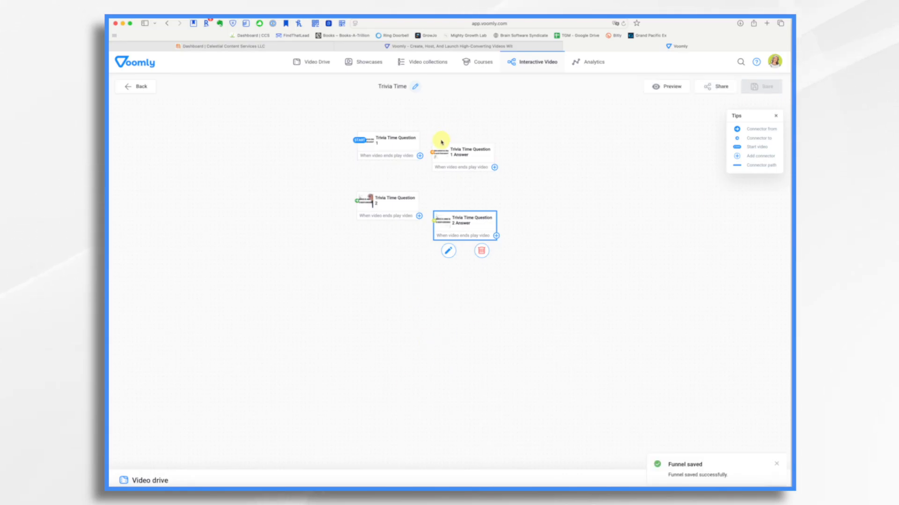
Open Trivia Time Question 1 for editing and place a button interaction below the question text
{"action": "left_click", "coordinate": [394, 142]}
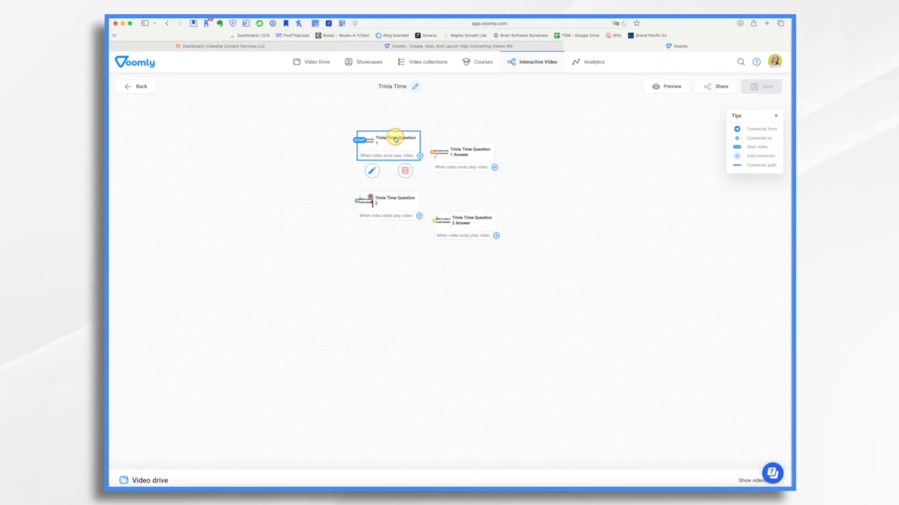
{"action": "left_click", "coordinate": [371, 172]}
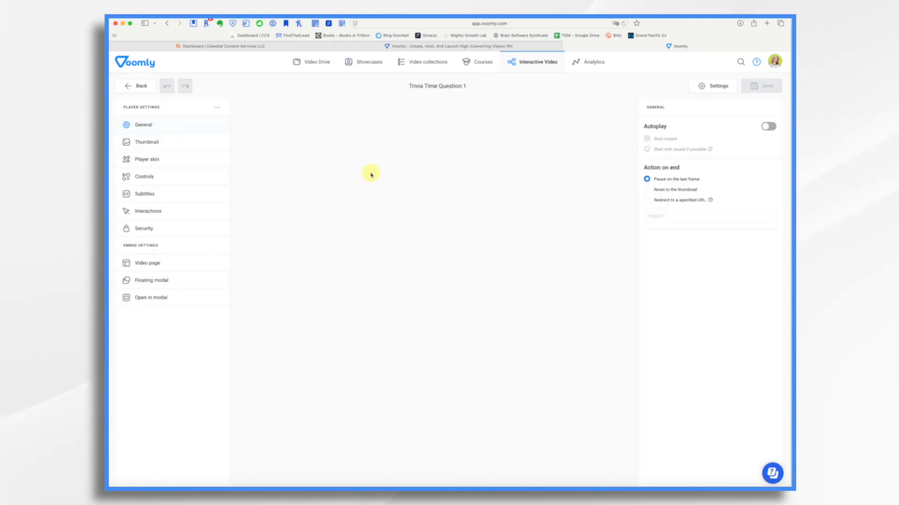
{"action": "left_click", "coordinate": [150, 211]}
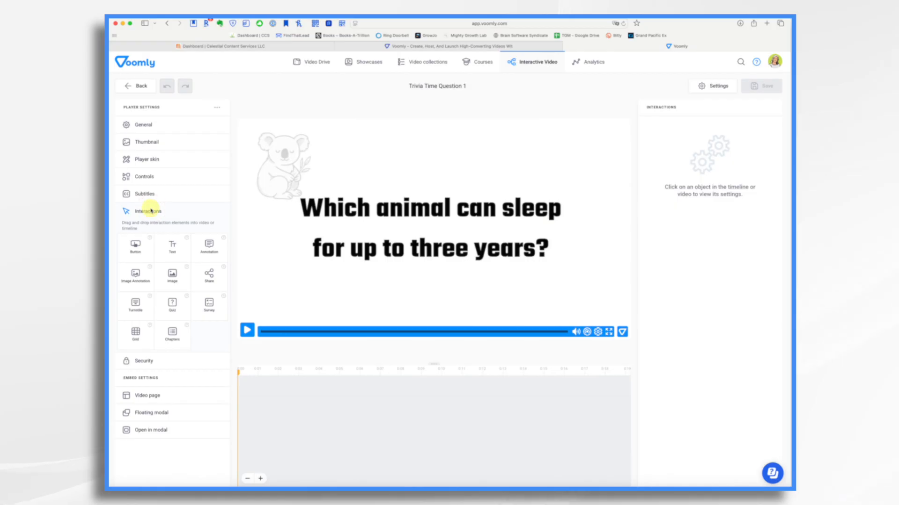
{"action": "left_click_drag", "start_coordinate": [135, 247], "coordinate": [461, 307]}
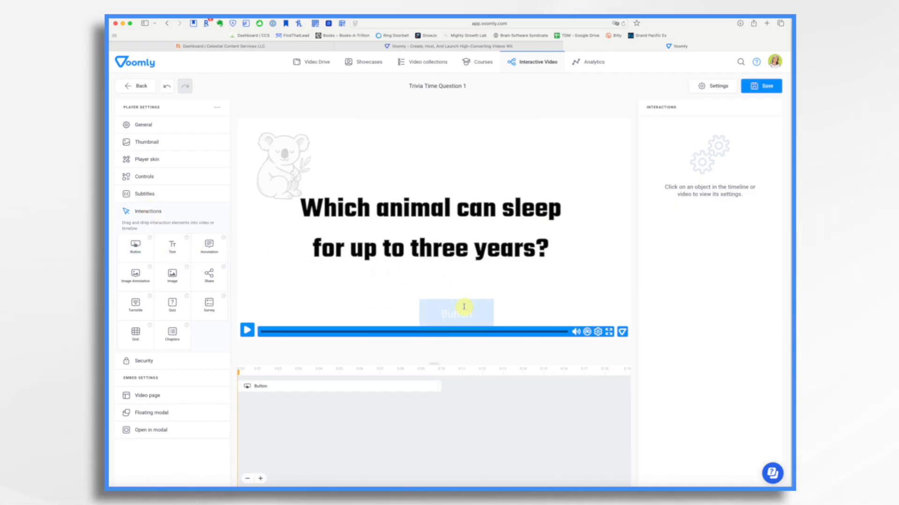
{"action": "left_click", "coordinate": [443, 309]}
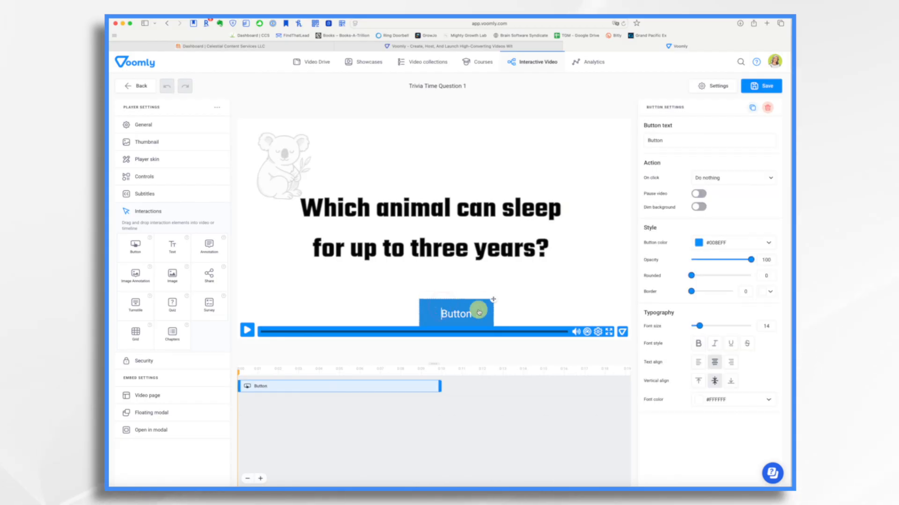
{"action": "left_click_drag", "start_coordinate": [491, 298], "coordinate": [457, 279]}
Shift the button to start at about 0:16 on the timeline and set its text to "Get Answer"
{"action": "left_click_drag", "start_coordinate": [267, 388], "coordinate": [568, 385]}
{"action": "left_click", "coordinate": [675, 140]}
{"action": "type", "text": "Get Answer"}
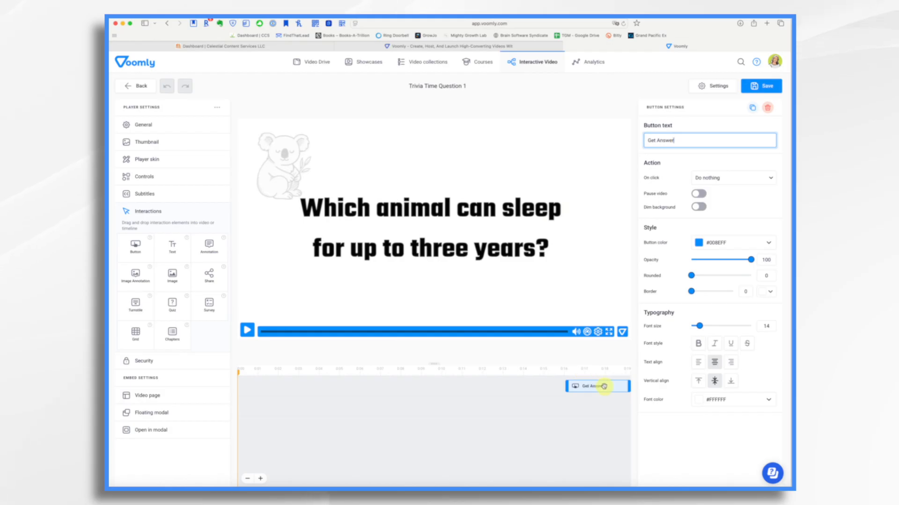
Set the button's on-click action to Play another video, with "Trivia Time Question 1 Answer.mp4" as the video
{"action": "left_click", "coordinate": [714, 179]}
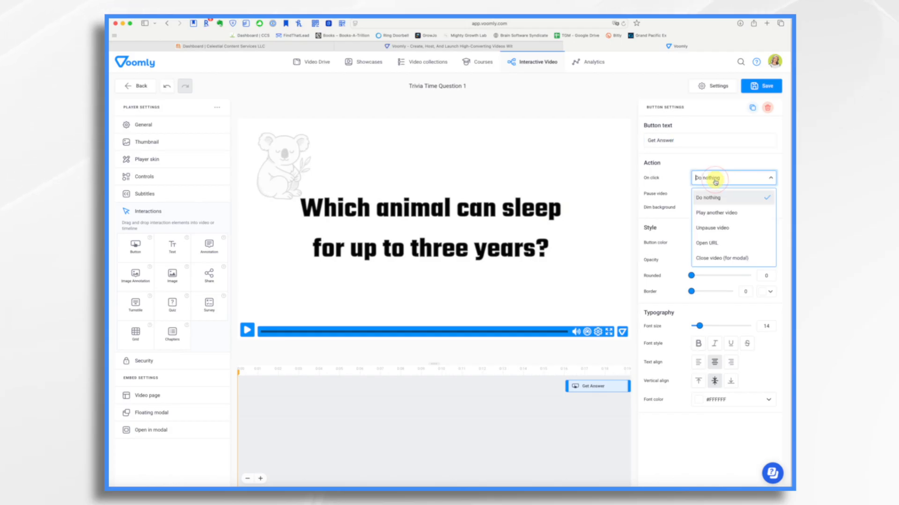
{"action": "left_click", "coordinate": [712, 213]}
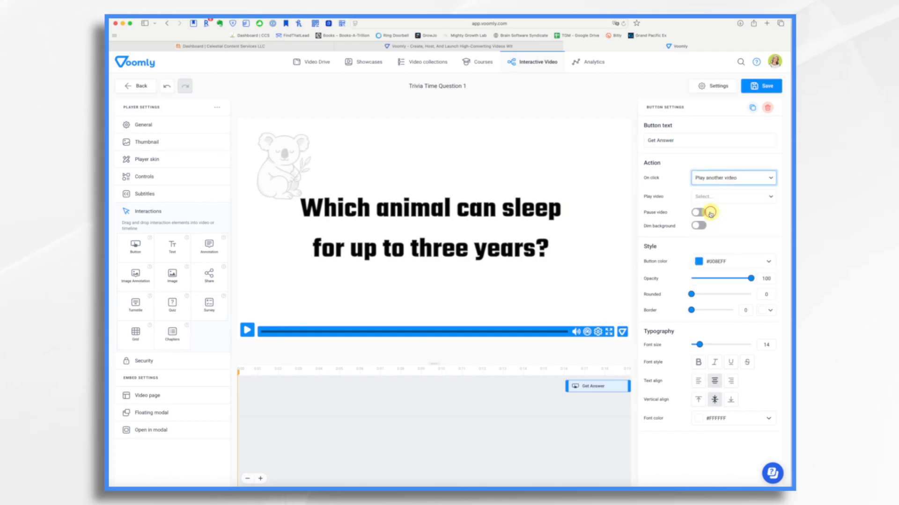
{"action": "left_click", "coordinate": [721, 198]}
{"action": "left_click", "coordinate": [721, 198]}
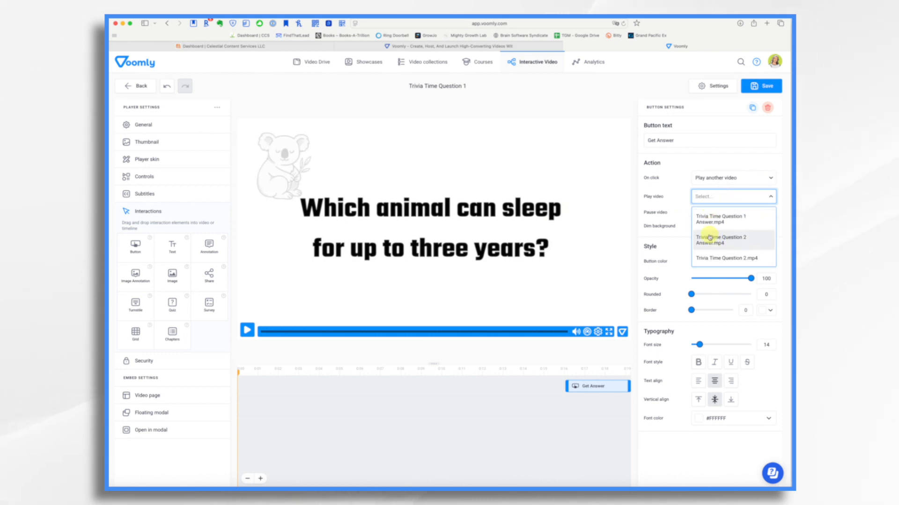
{"action": "left_click", "coordinate": [714, 219]}
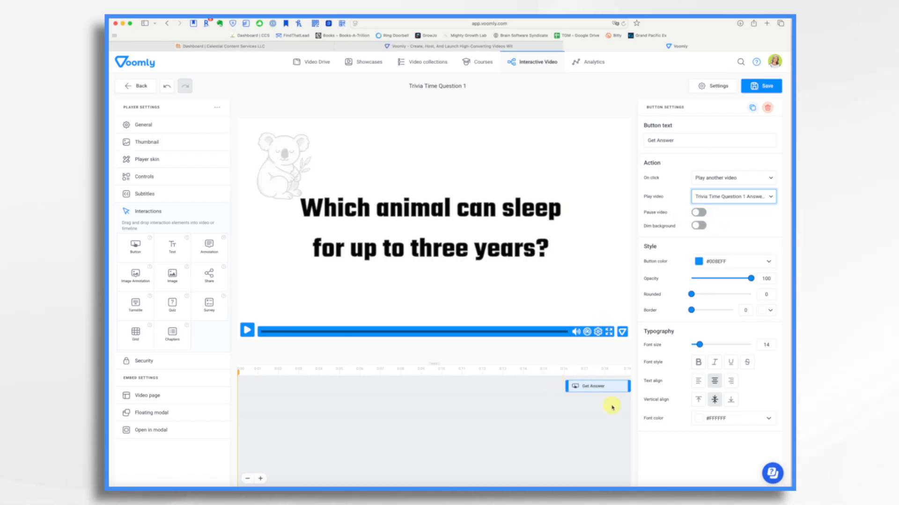
Preview the end of the video and reposition the Get Answer button centrally between the snail and the sloth
{"action": "left_click_drag", "start_coordinate": [238, 373], "coordinate": [544, 362]}
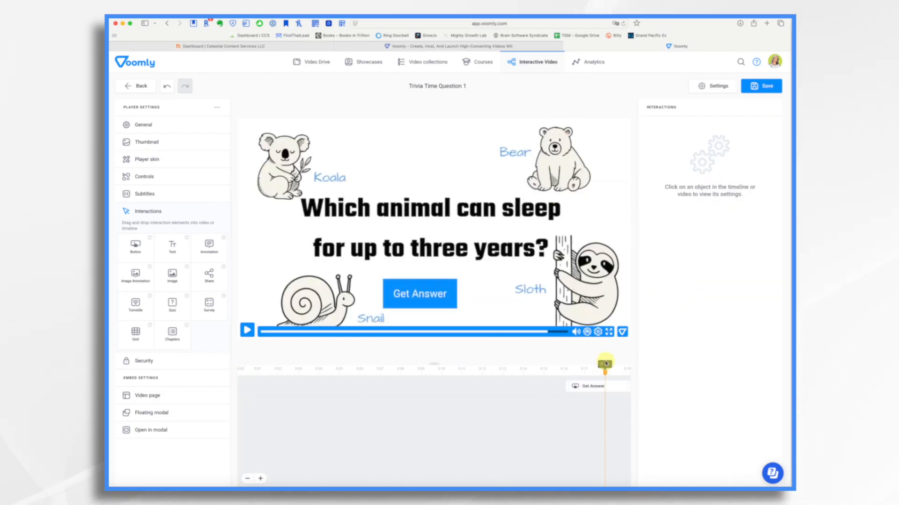
{"action": "left_click", "coordinate": [423, 289]}
{"action": "left_click_drag", "start_coordinate": [457, 279], "coordinate": [473, 271]}
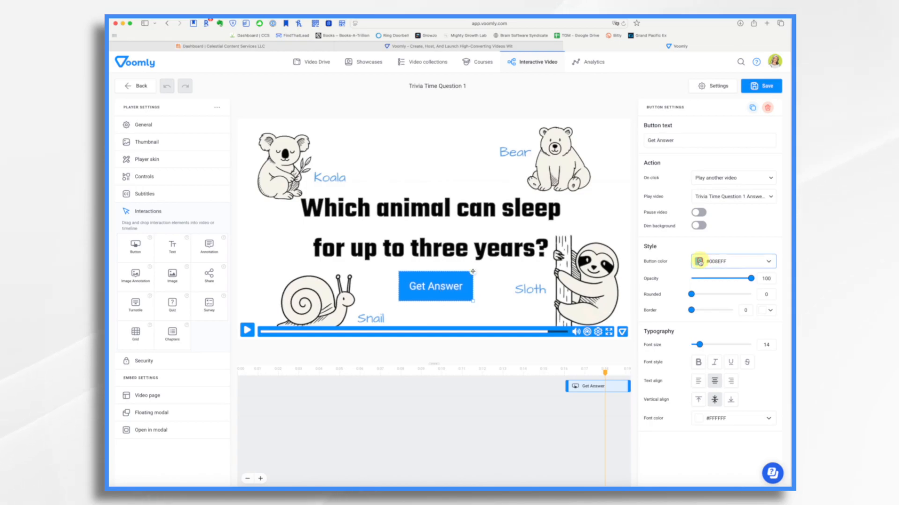
Change the button color to green #4CAF50, then save the video settings and return to the funnel canvas
{"action": "left_click", "coordinate": [700, 262]}
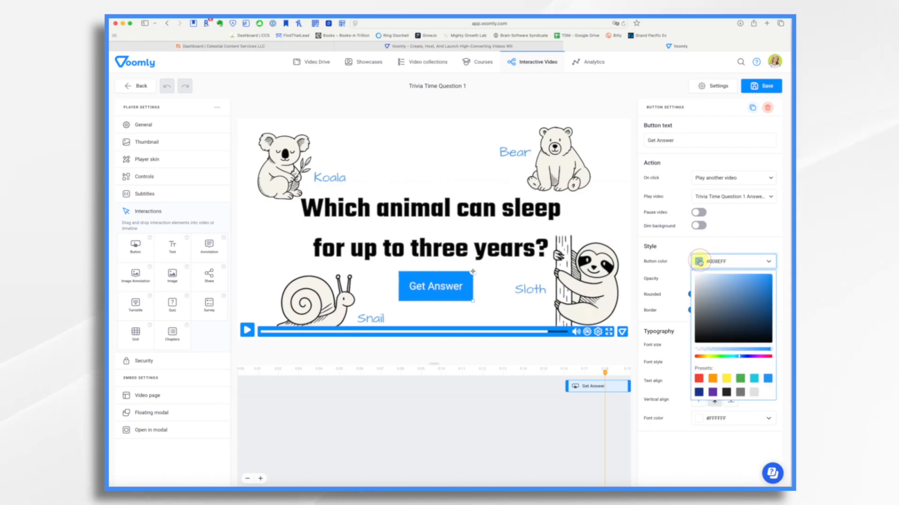
{"action": "left_click", "coordinate": [740, 379]}
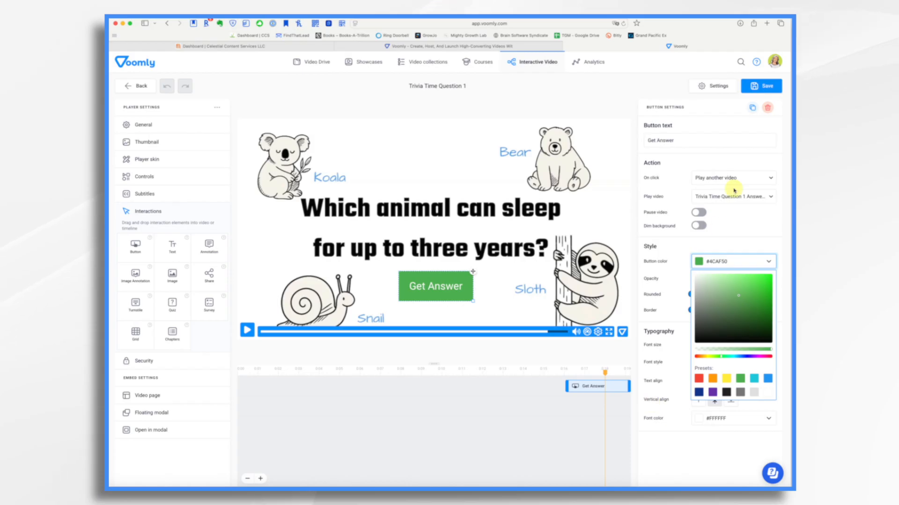
{"action": "left_click", "coordinate": [759, 87]}
{"action": "left_click", "coordinate": [134, 86]}
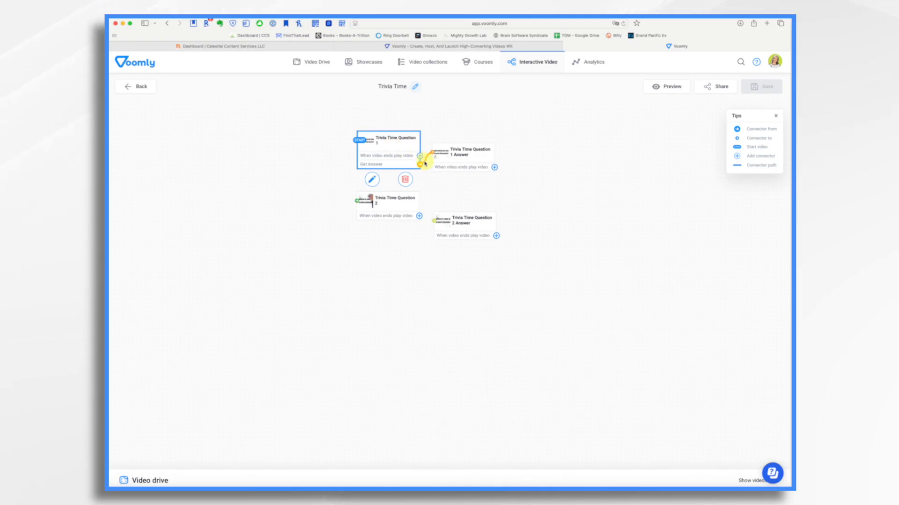
Connect the "When video ends play video" output of Trivia Time Question 1 Answer to Trivia Time Question 2
{"action": "left_click", "coordinate": [474, 150]}
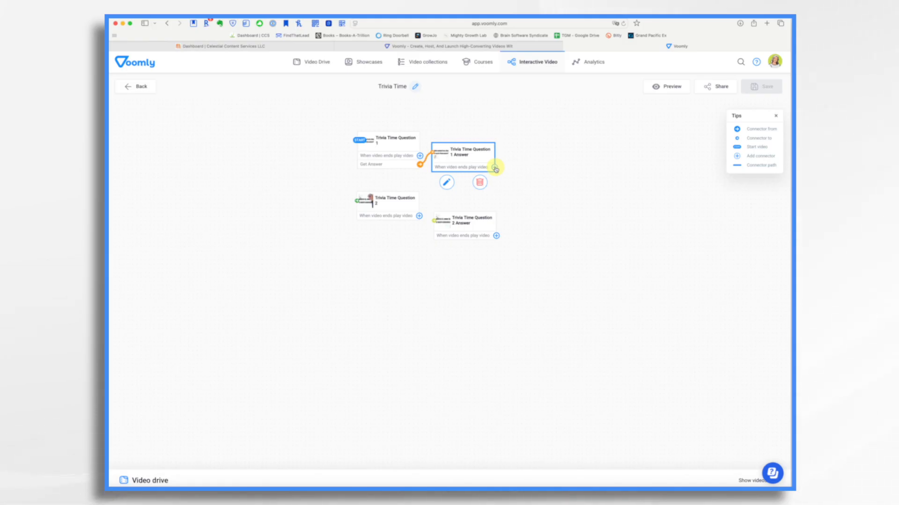
{"action": "left_click_drag", "start_coordinate": [490, 179], "coordinate": [360, 204]}
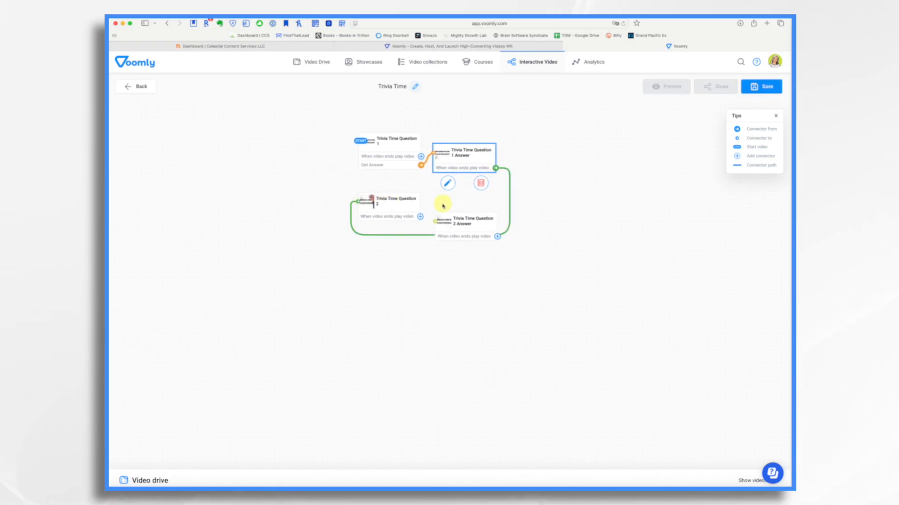
Open Trivia Time Question 2 for editing and place a button starting at about 0:10, between the California and Hawaii labels
{"action": "left_click", "coordinate": [393, 200]}
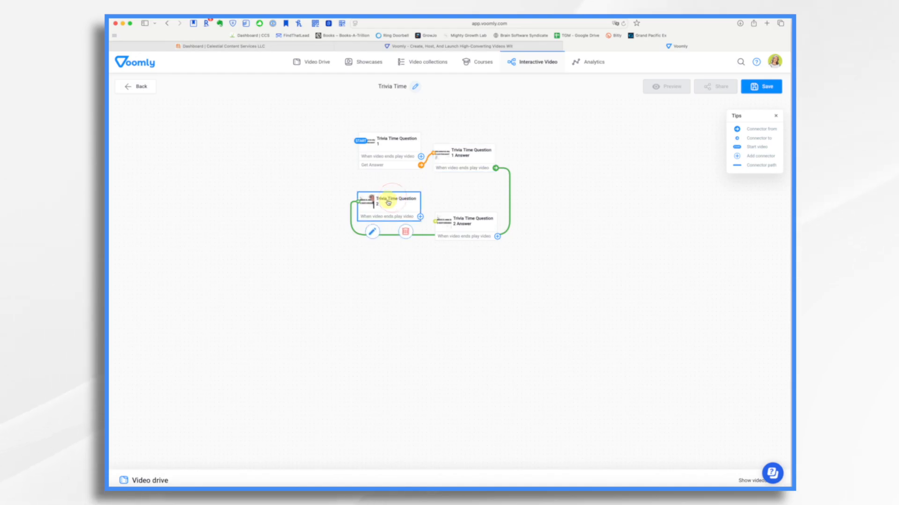
{"action": "left_click", "coordinate": [375, 233]}
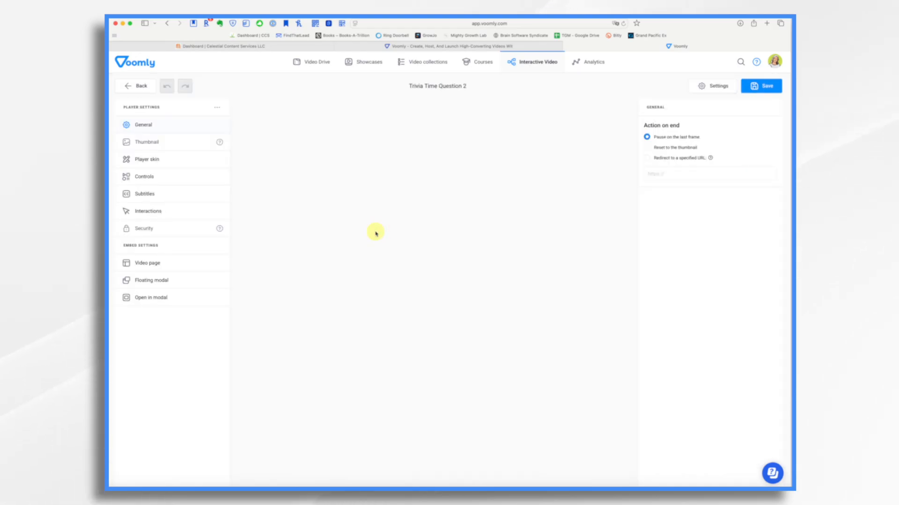
{"action": "left_click", "coordinate": [176, 211]}
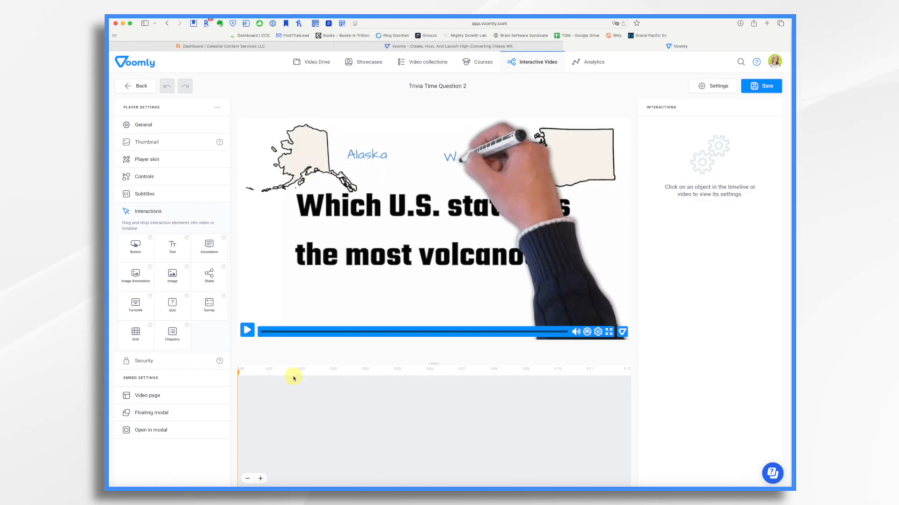
{"action": "left_click", "coordinate": [572, 373]}
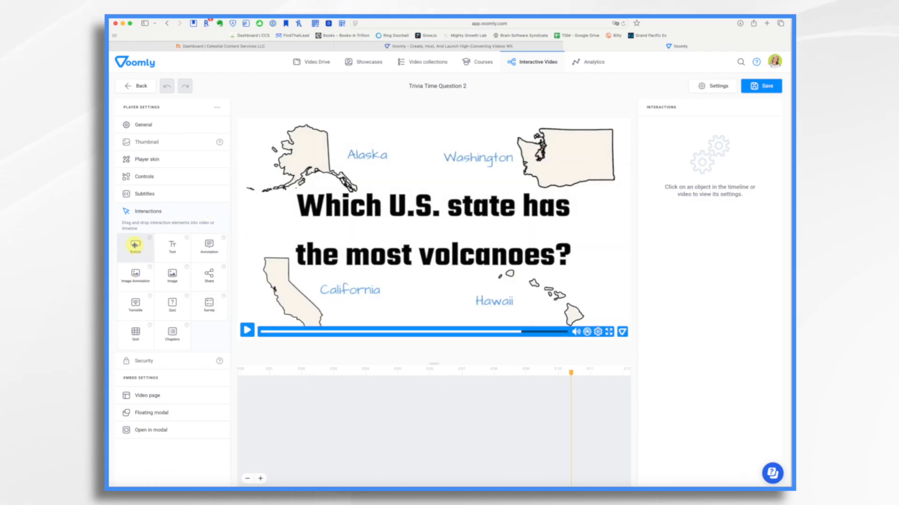
{"action": "left_click_drag", "start_coordinate": [153, 249], "coordinate": [473, 301]}
{"action": "left_click", "coordinate": [437, 298]}
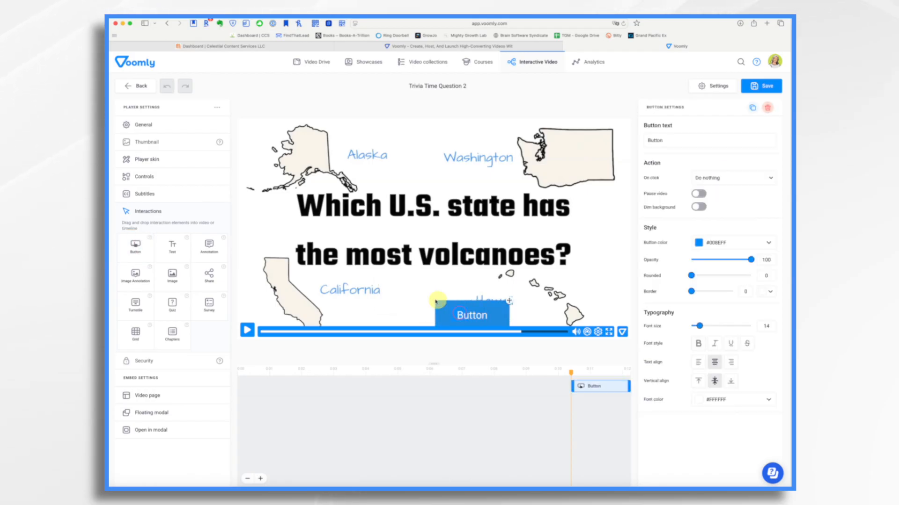
Label the new button Get Answer and set it to play Trivia Time Question 2 Answer.mp4 on click
{"action": "left_click", "coordinate": [676, 141]}
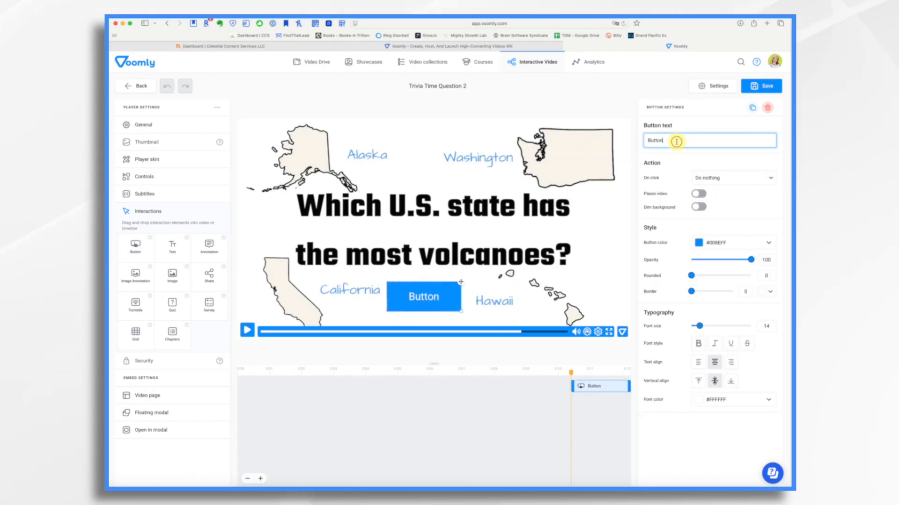
{"action": "double_click", "coordinate": [676, 141]}
{"action": "type", "text": "G"}
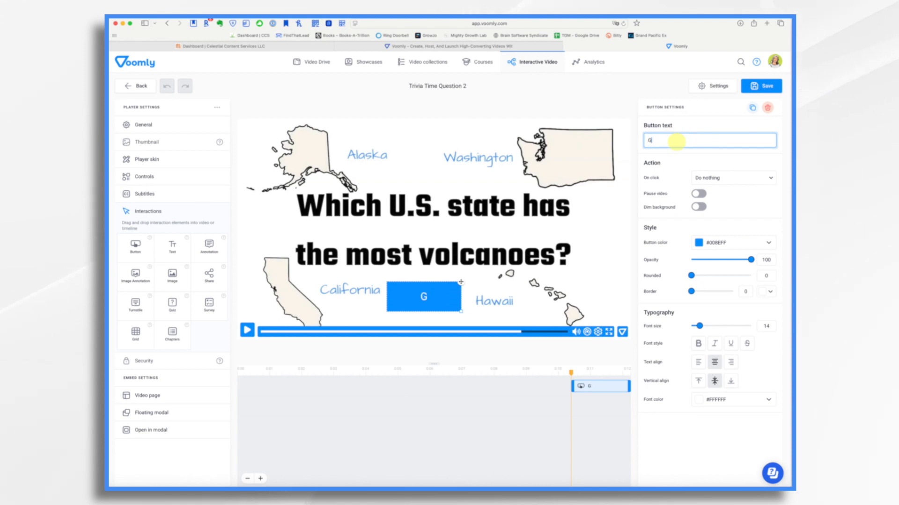
{"action": "type", "text": "et Answer"}
{"action": "left_click", "coordinate": [726, 178]}
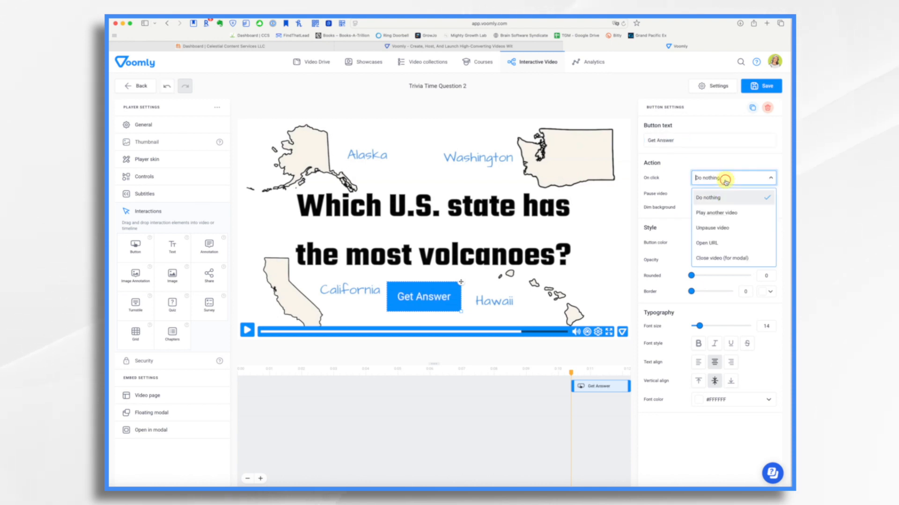
{"action": "left_click", "coordinate": [719, 213]}
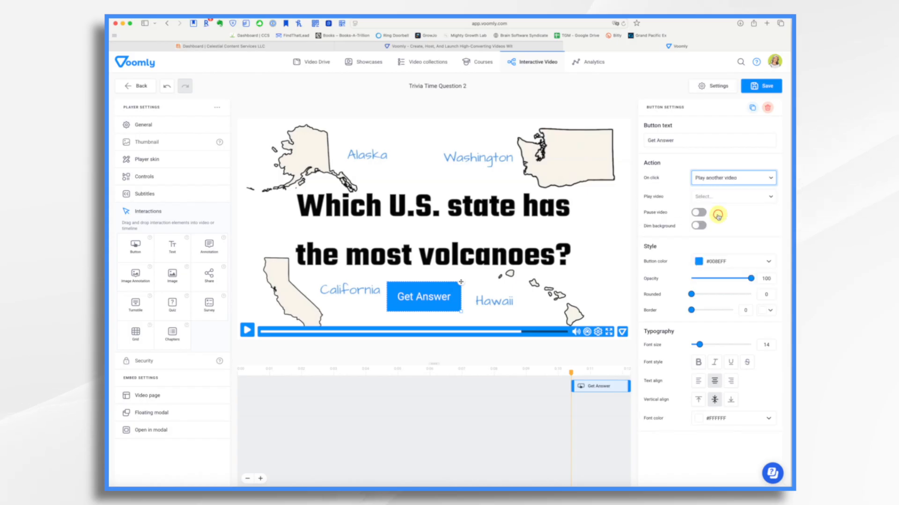
{"action": "left_click", "coordinate": [718, 197]}
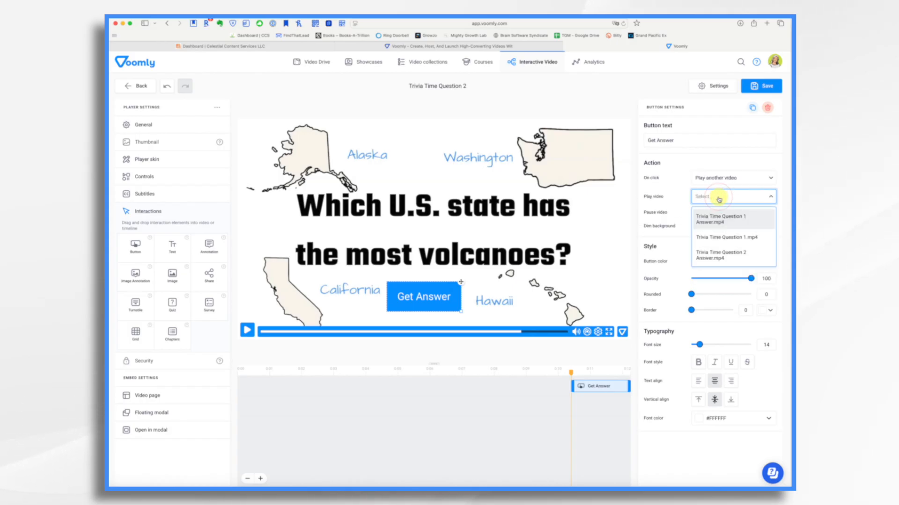
{"action": "left_click", "coordinate": [716, 256]}
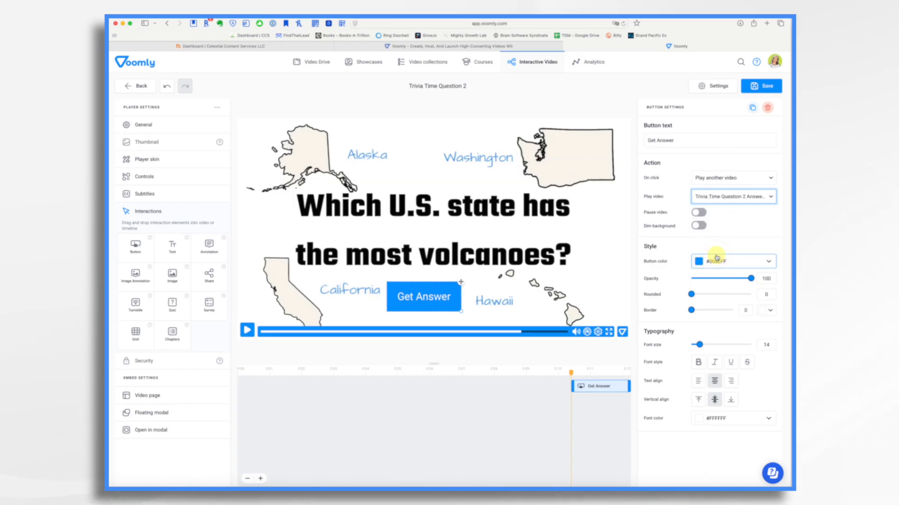
Change the Get Answer button's color to green #4CAF50, then return to the funnel canvas, saving the changes
{"action": "left_click", "coordinate": [702, 262]}
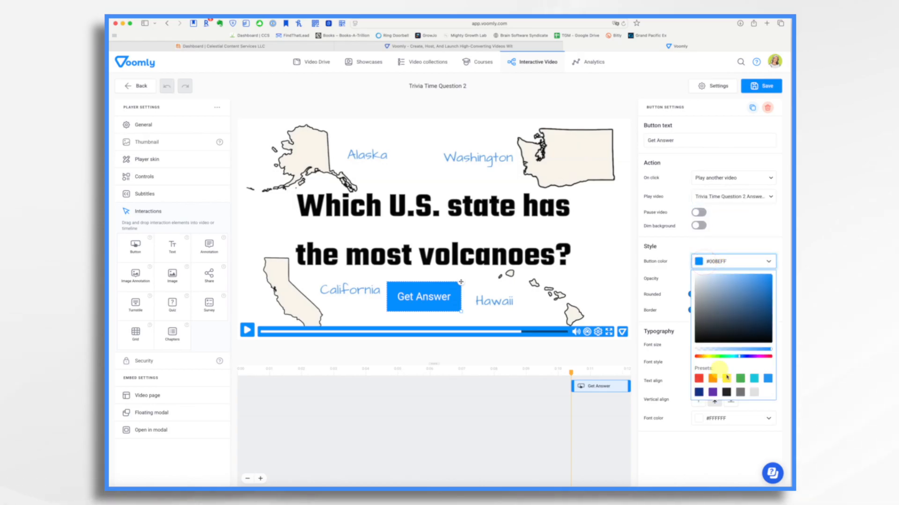
{"action": "left_click", "coordinate": [741, 380]}
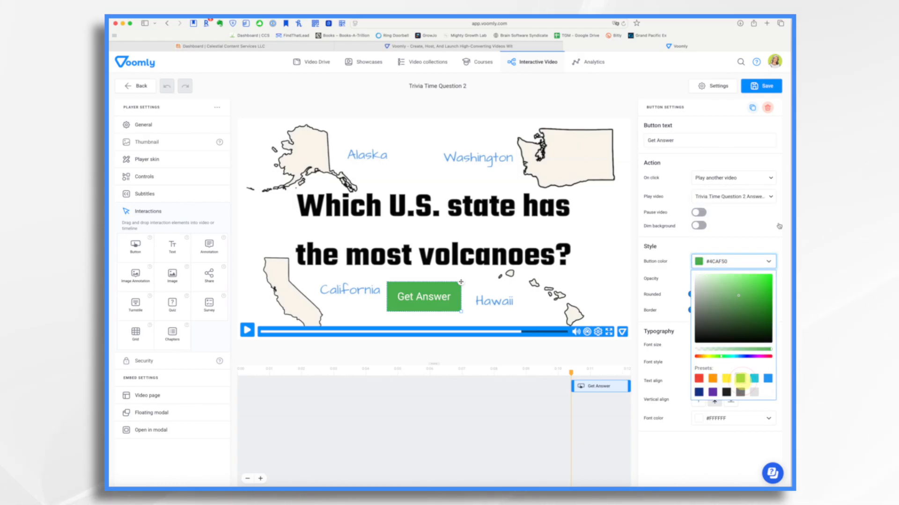
{"action": "left_click", "coordinate": [133, 86]}
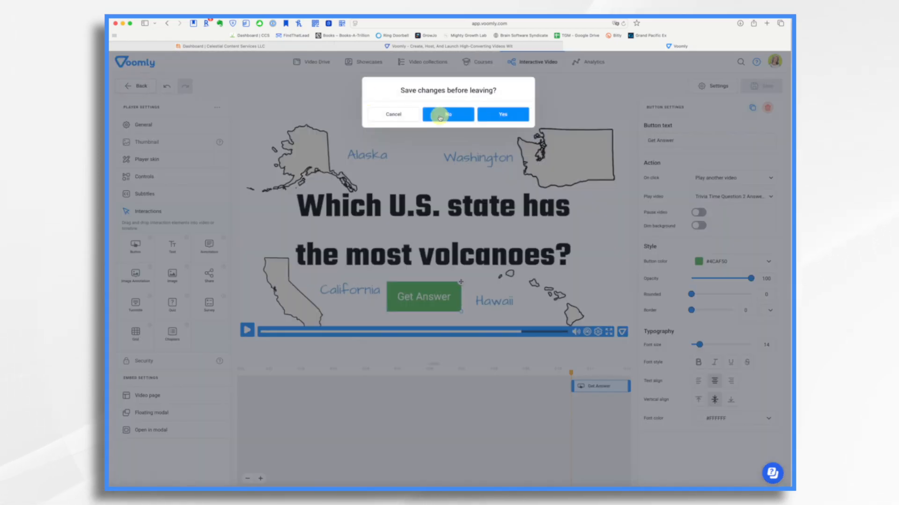
{"action": "left_click", "coordinate": [520, 115]}
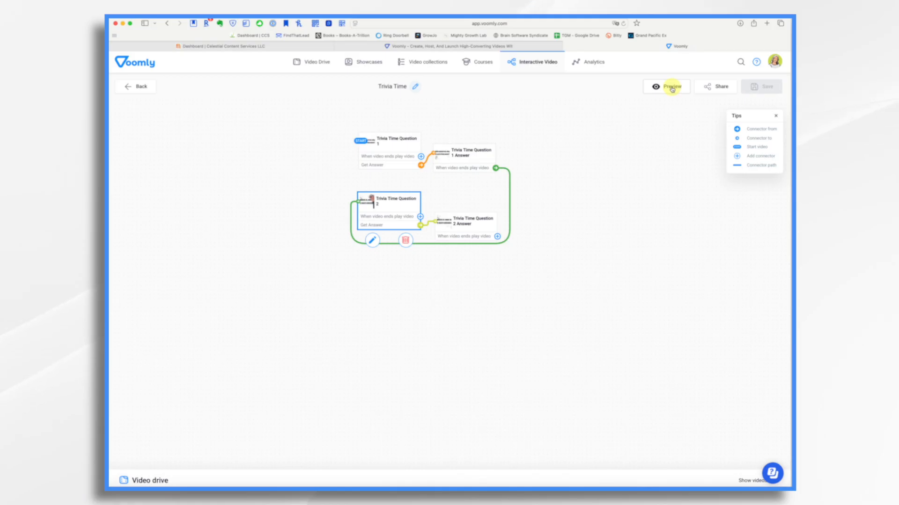
Preview the Trivia Time interactive video from the first question and follow its Get Answer button
{"action": "left_click", "coordinate": [671, 87]}
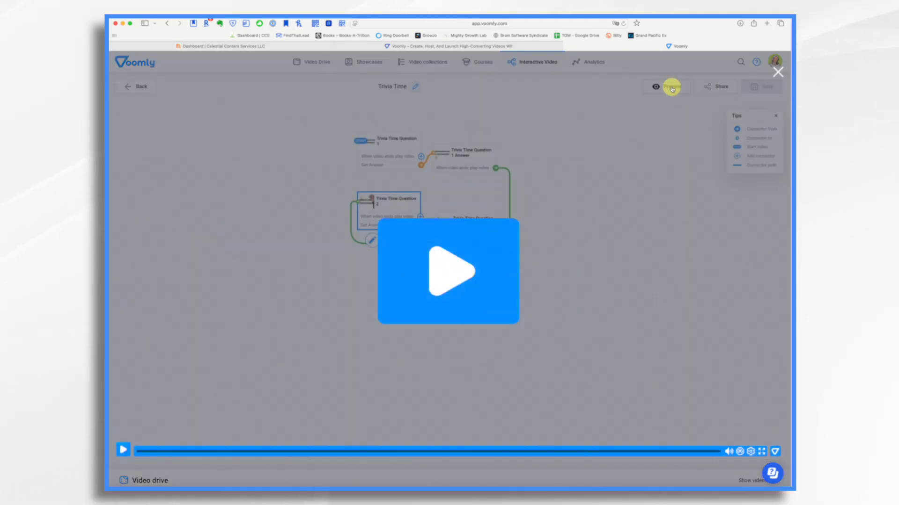
{"action": "left_click", "coordinate": [124, 450]}
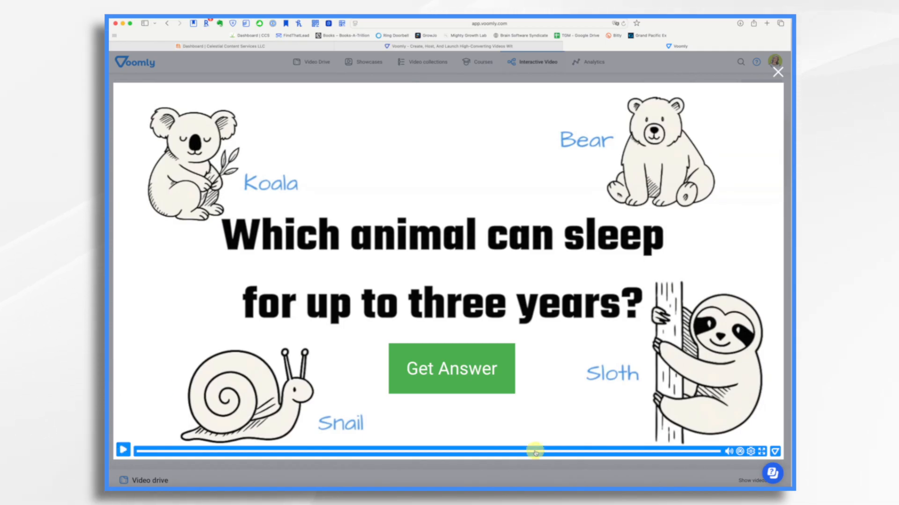
{"action": "left_click", "coordinate": [464, 373]}
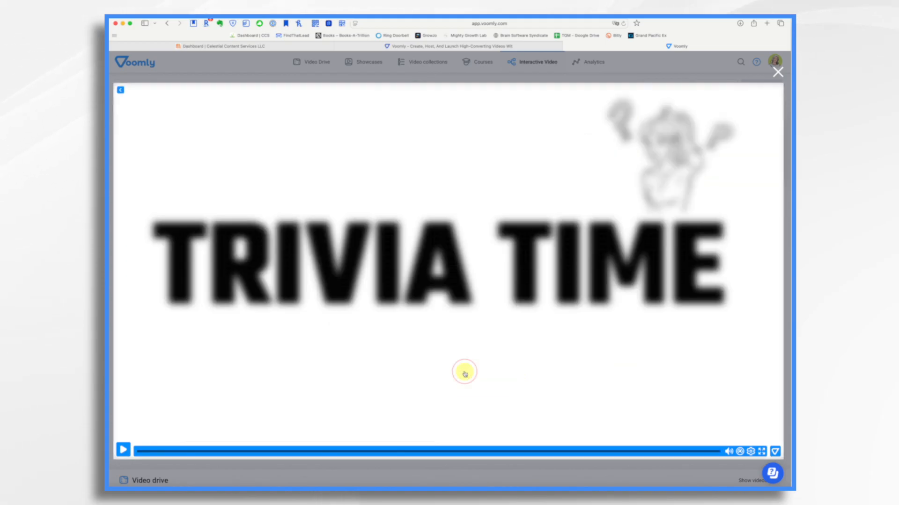